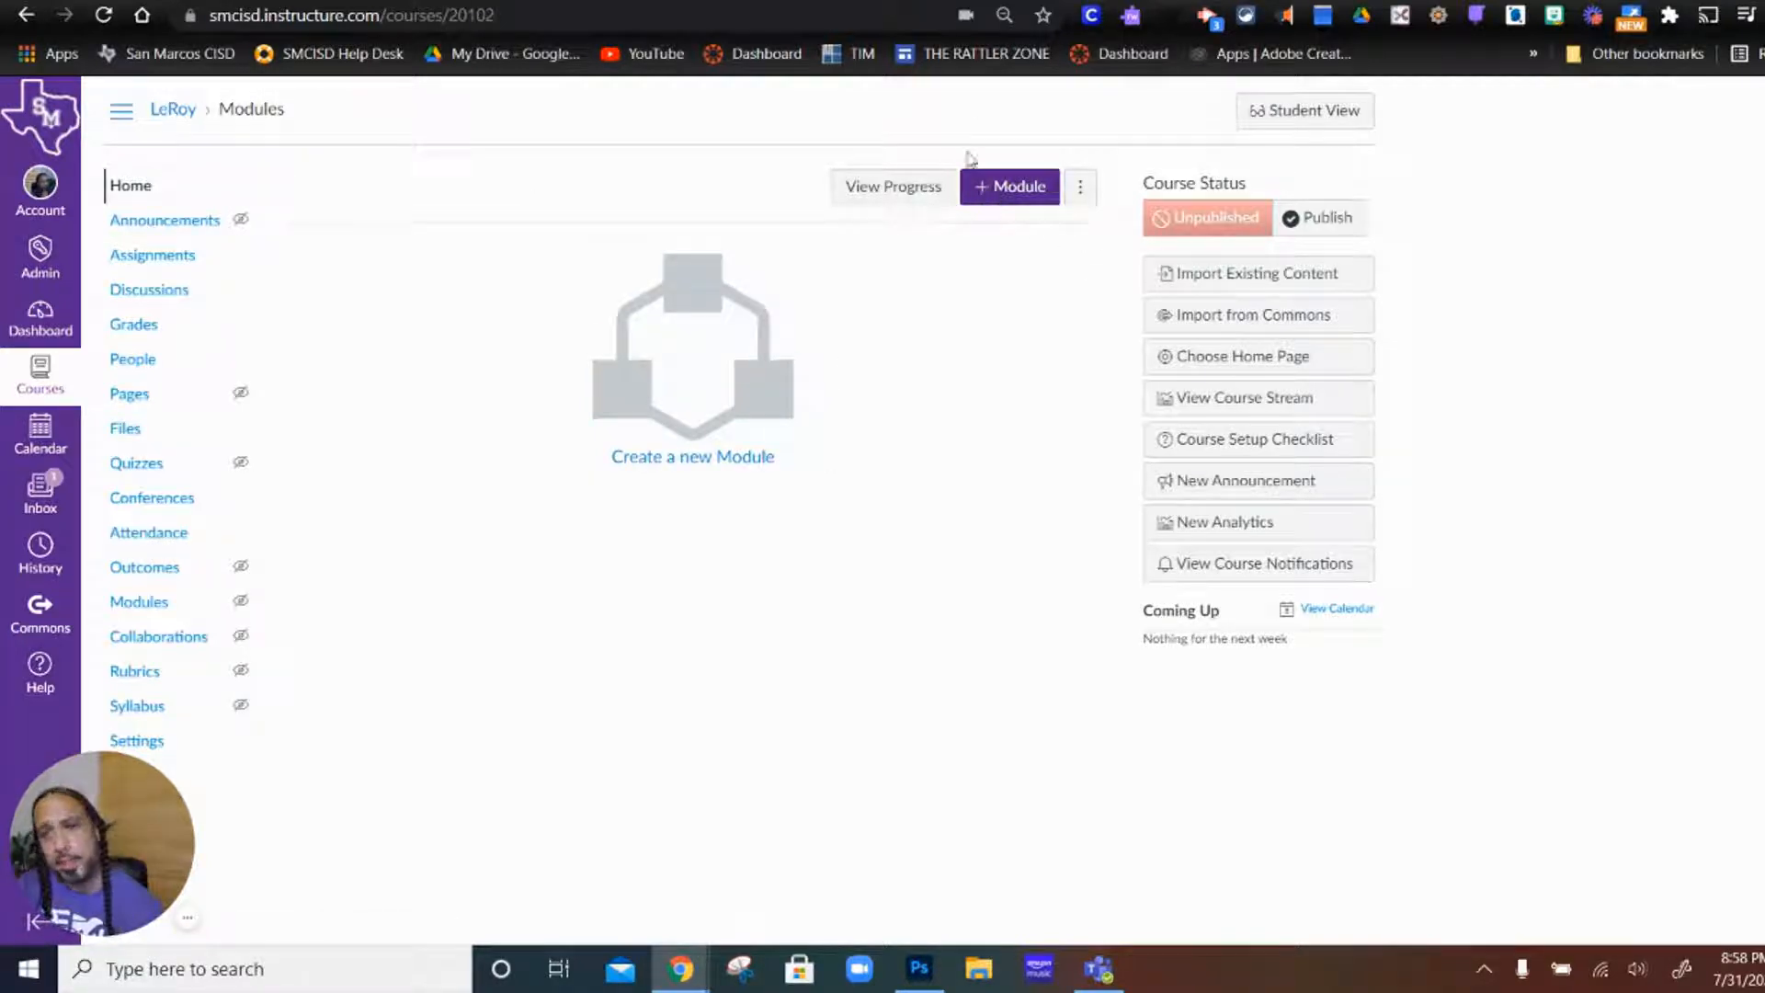
Step: Create a new course module named Introduction
click(1005, 209)
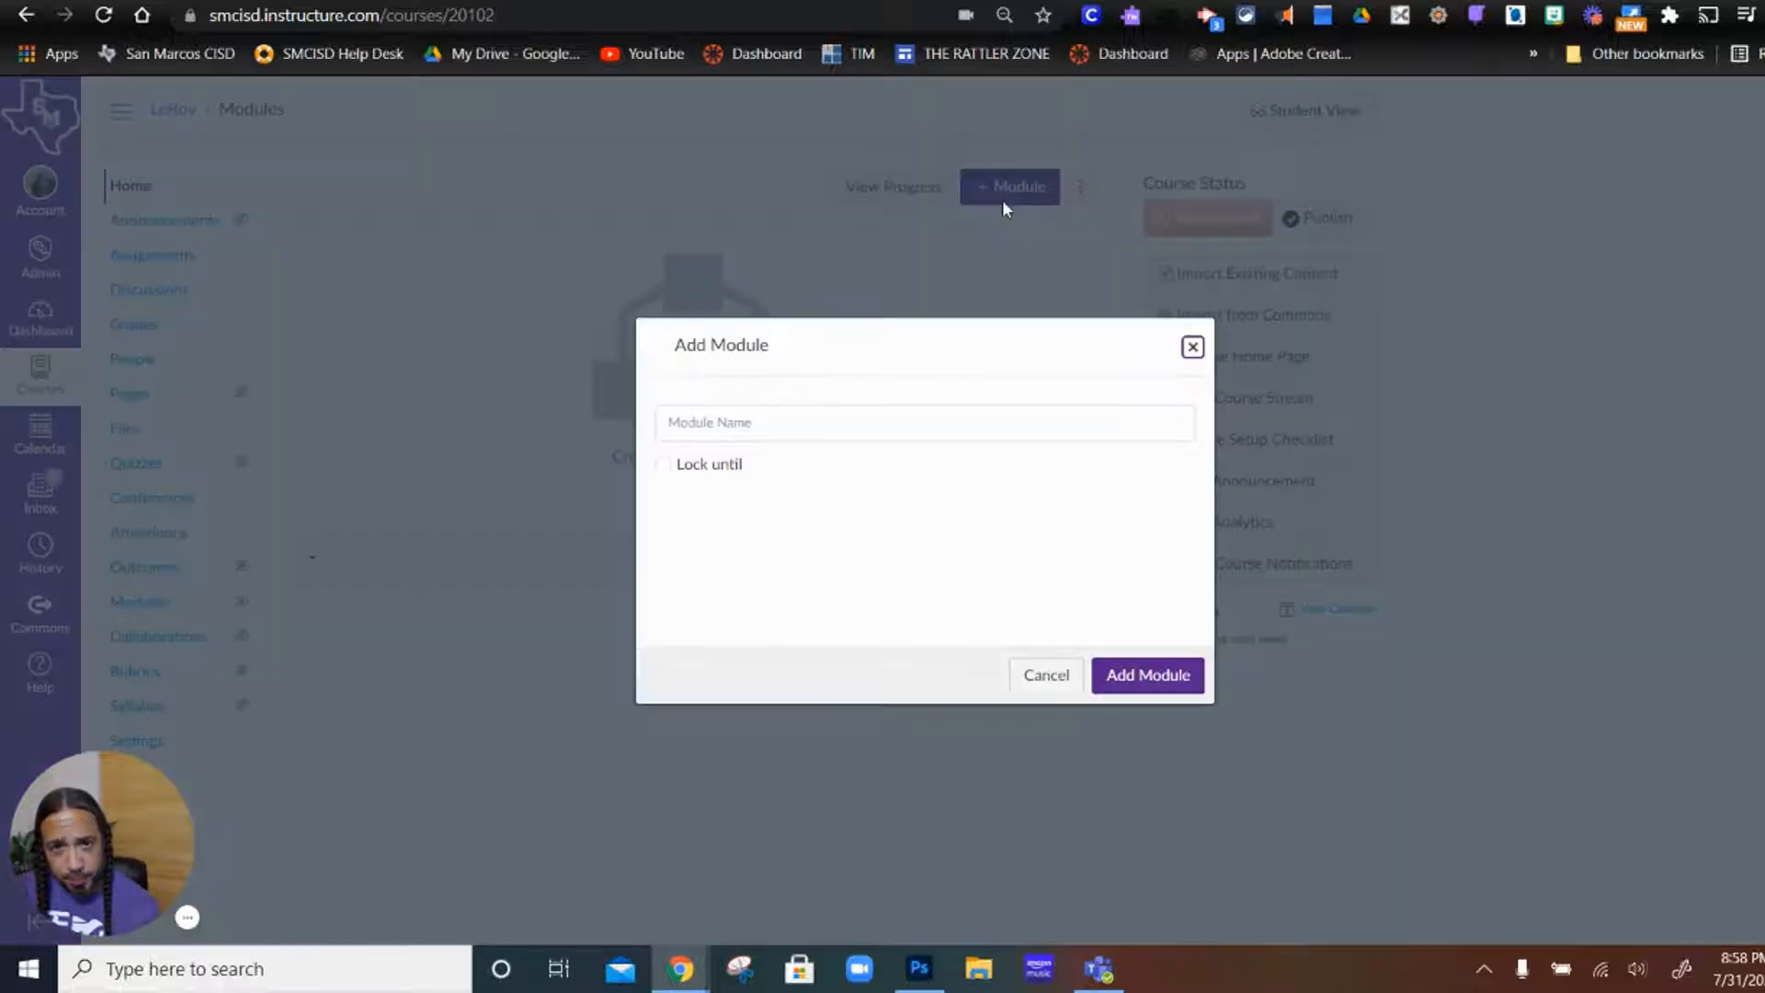
click(852, 432)
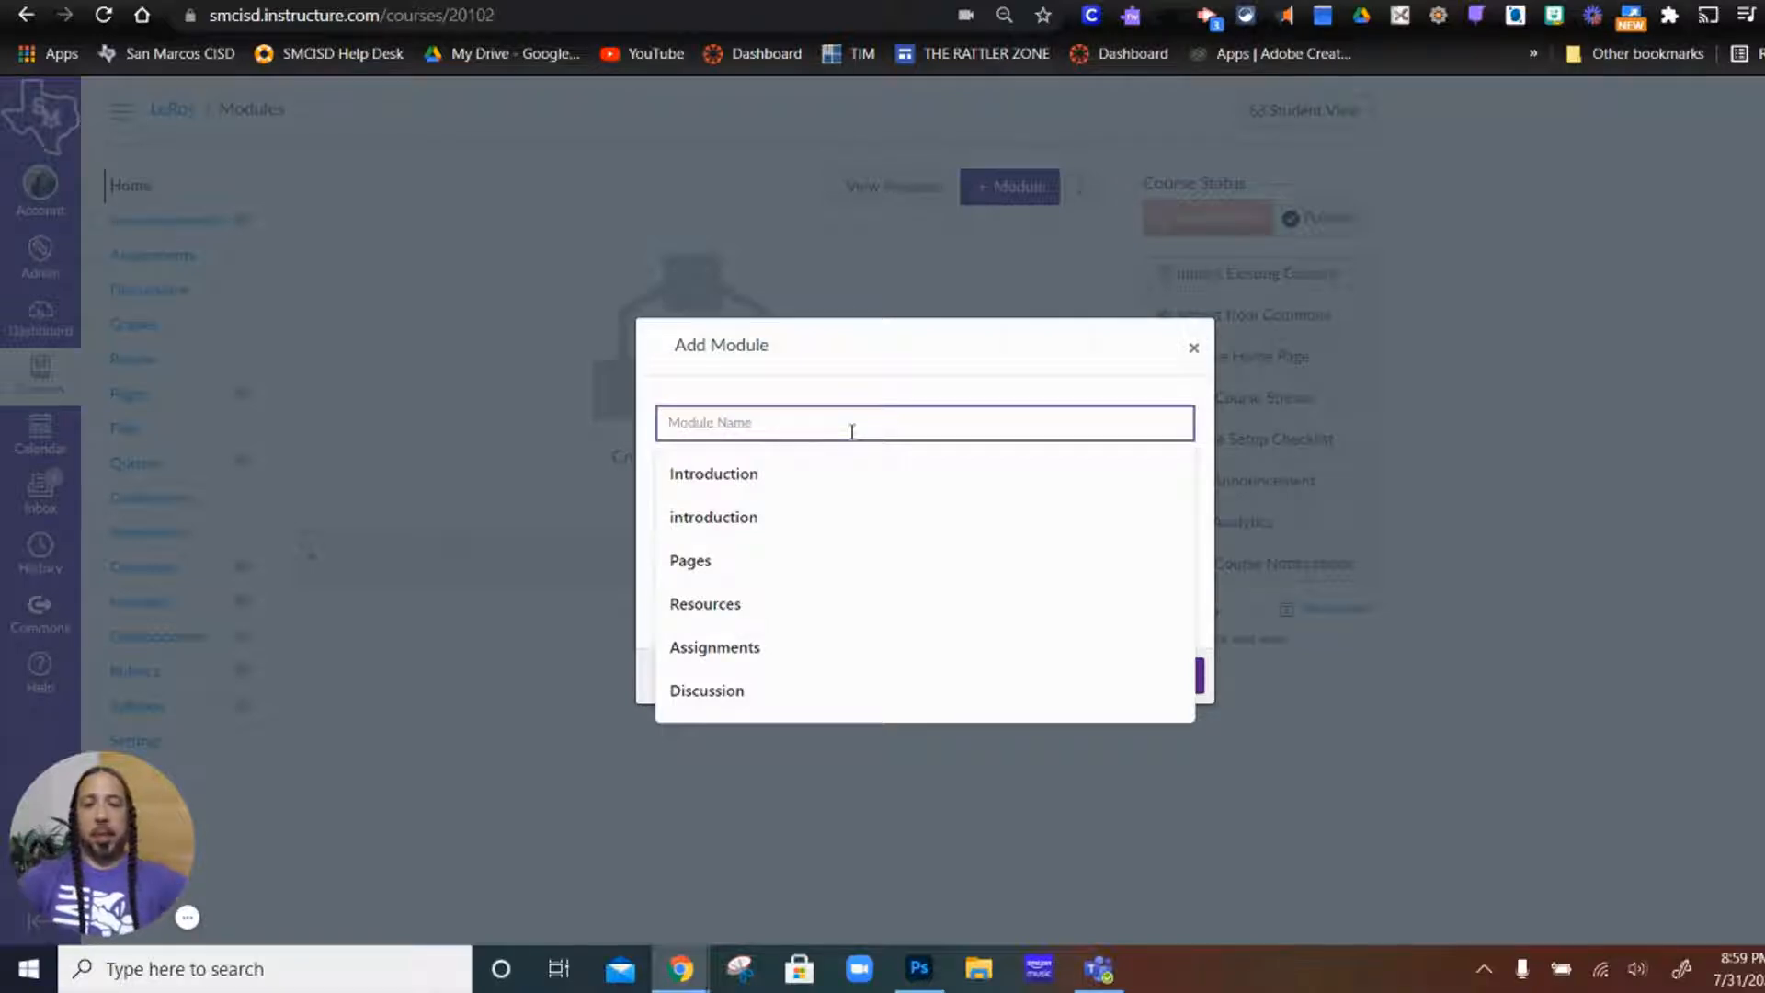
text(In)
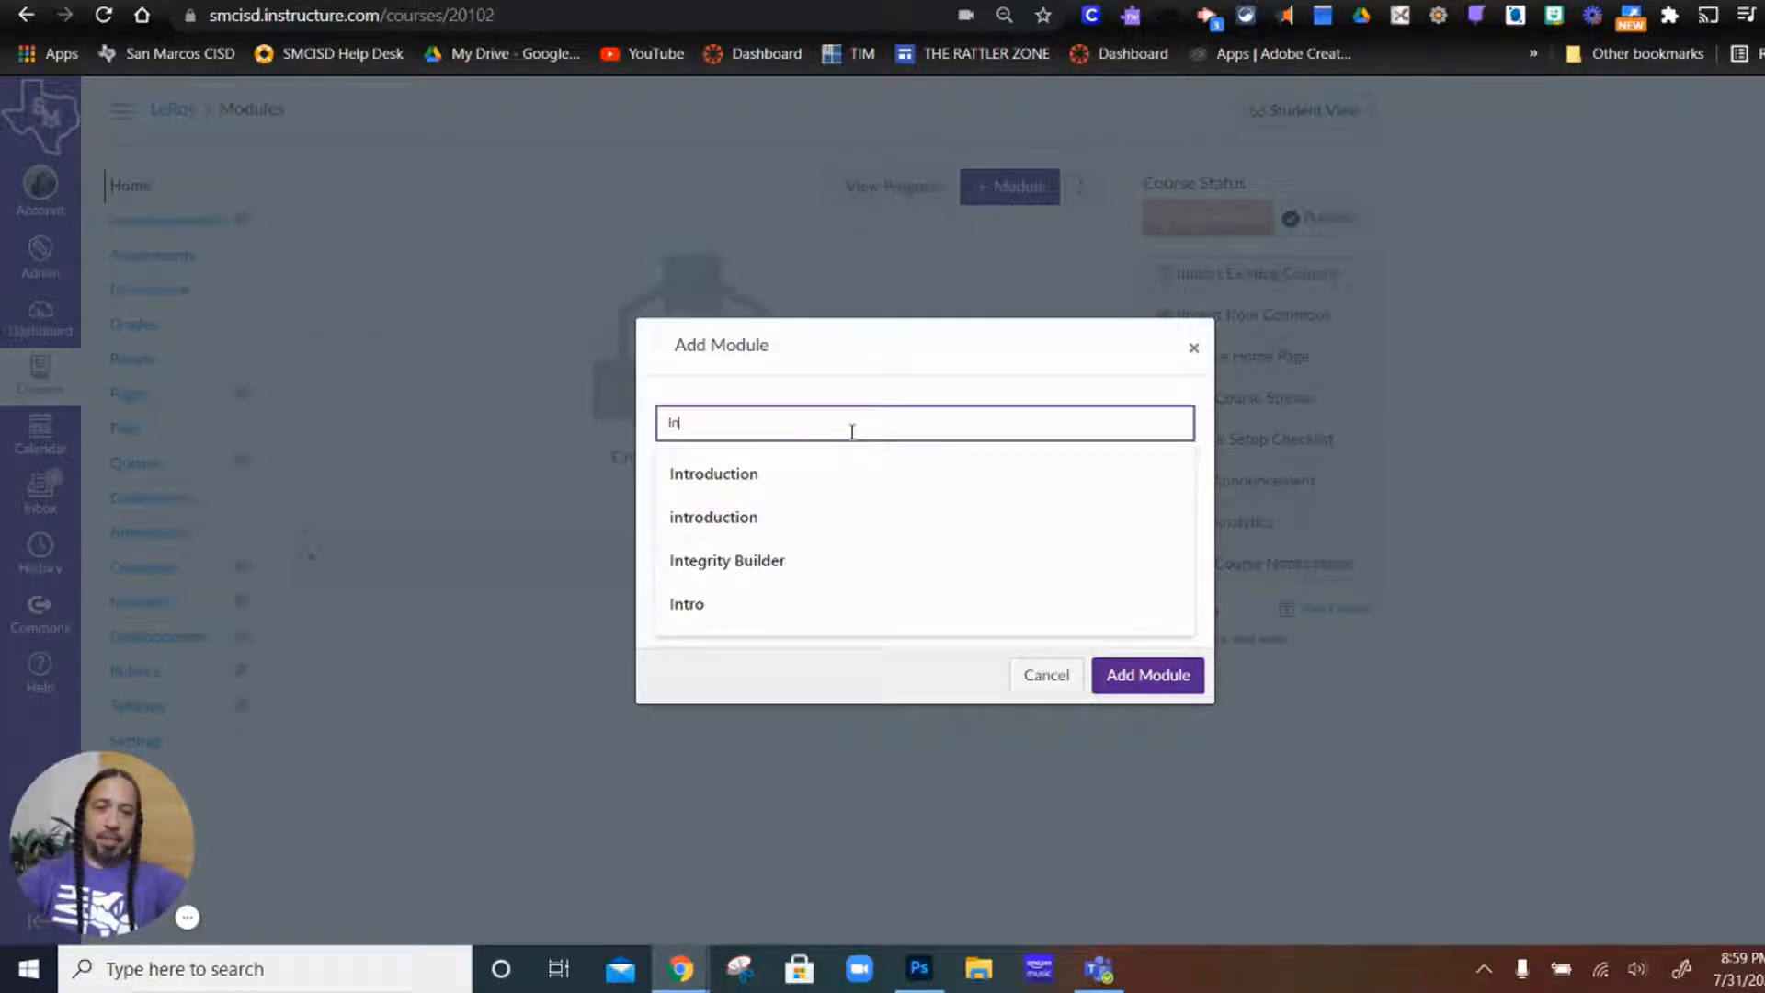
text(troduction)
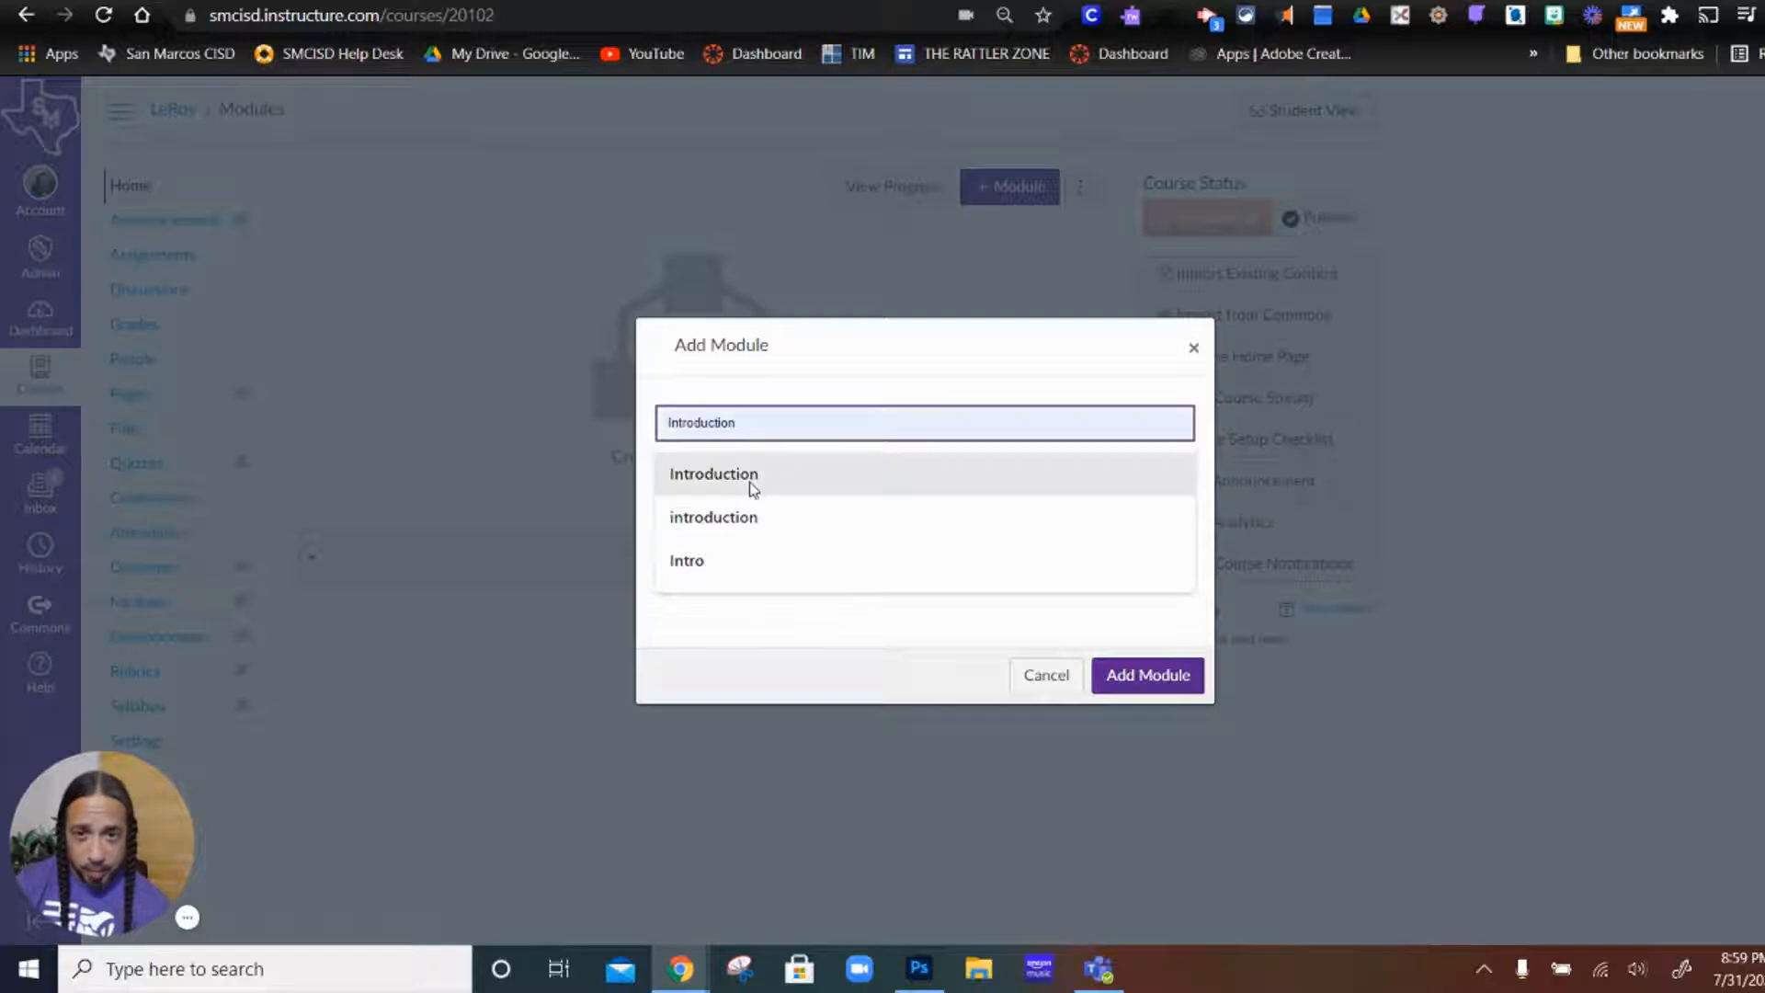
click(751, 483)
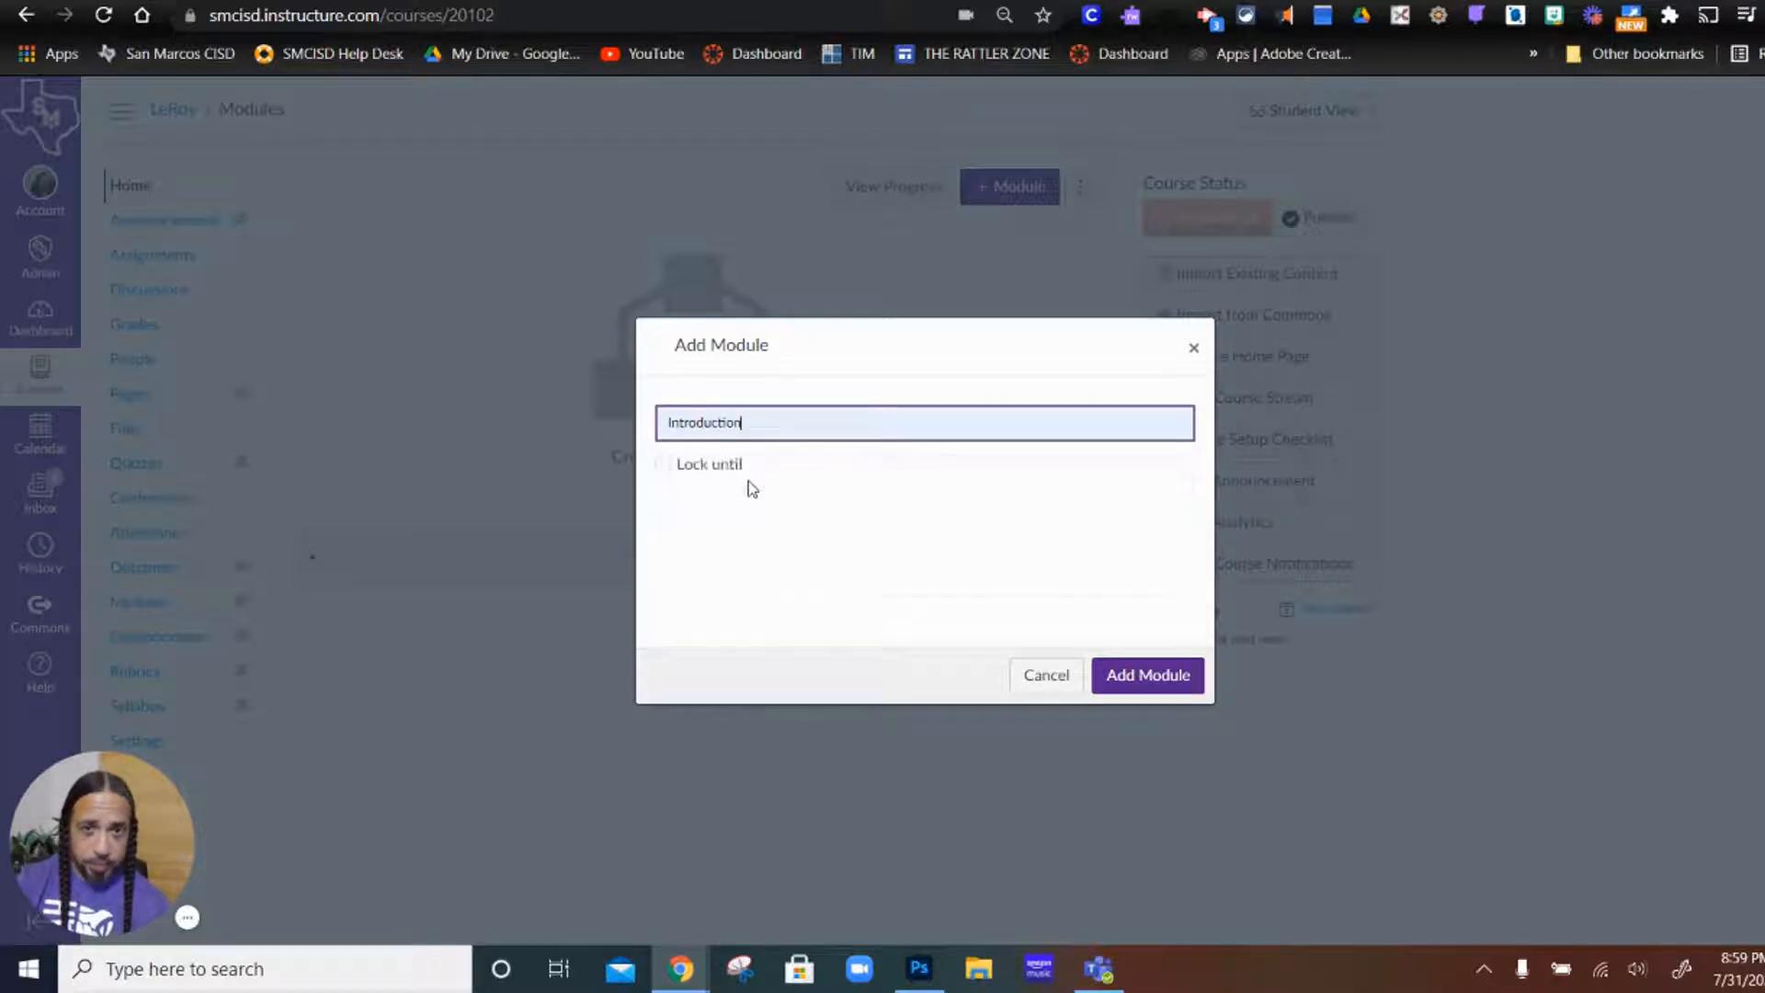
click(1150, 680)
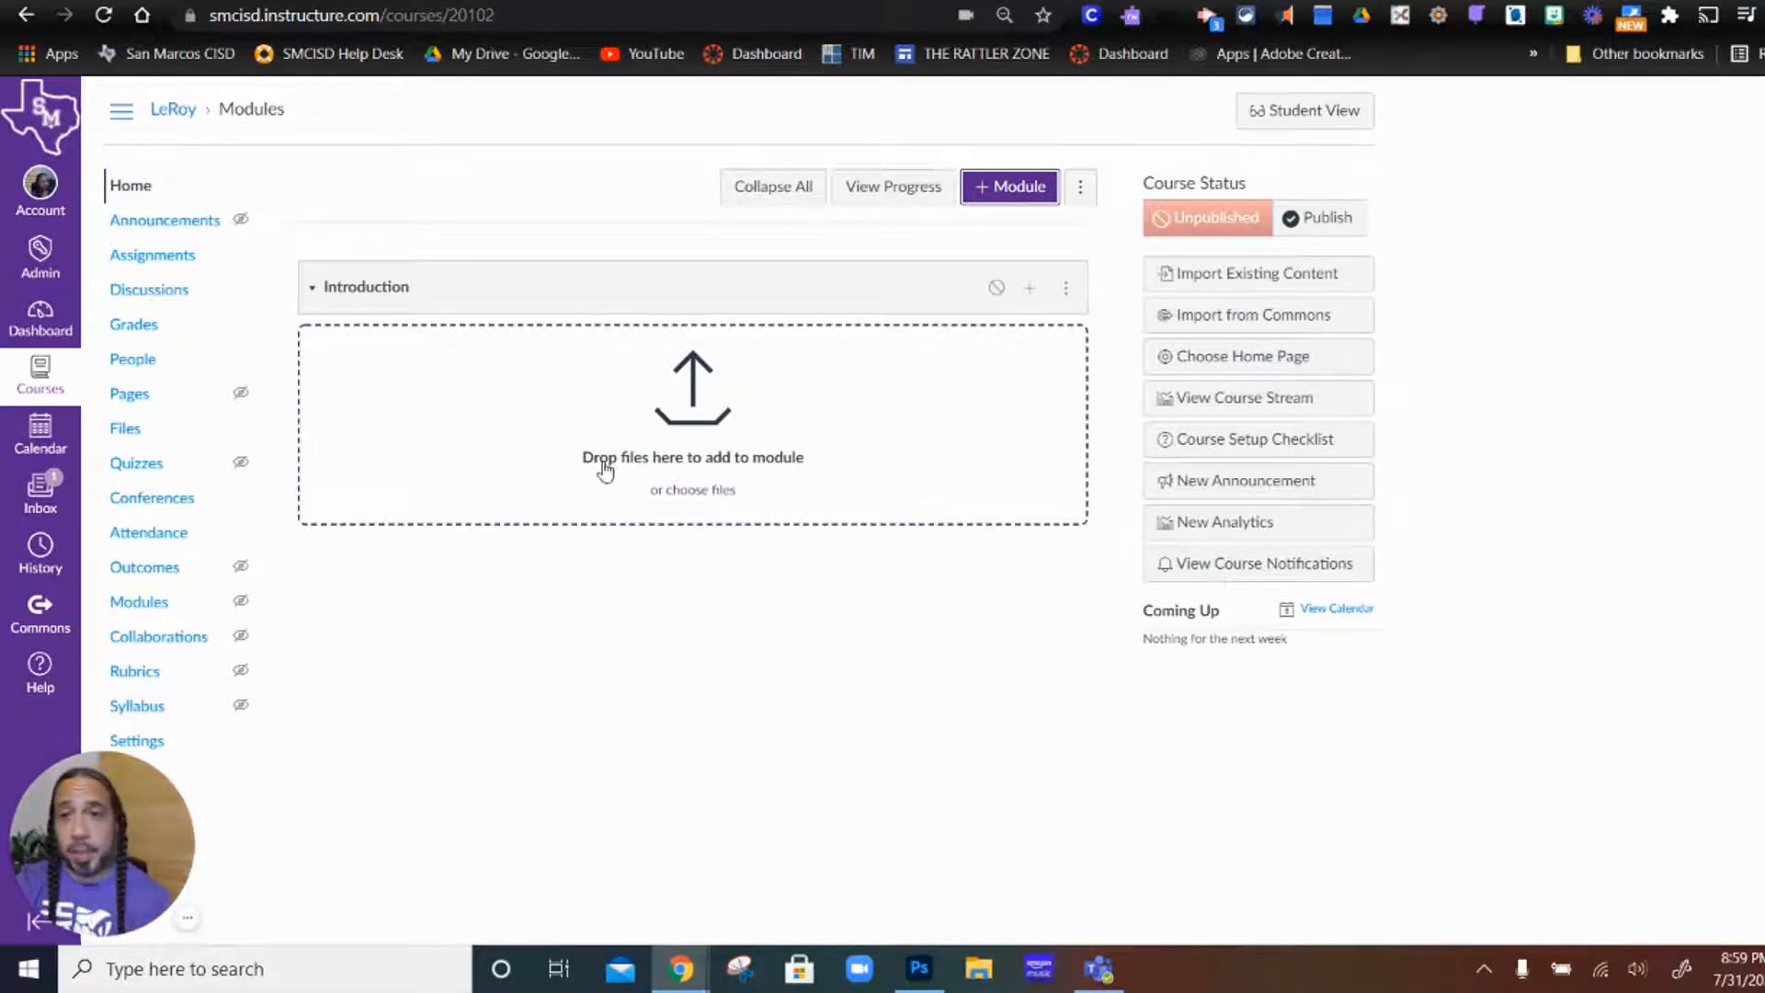
Step: Publish and unpublish the Introduction module, and look over its add-item form and management options without changing anything
click(996, 290)
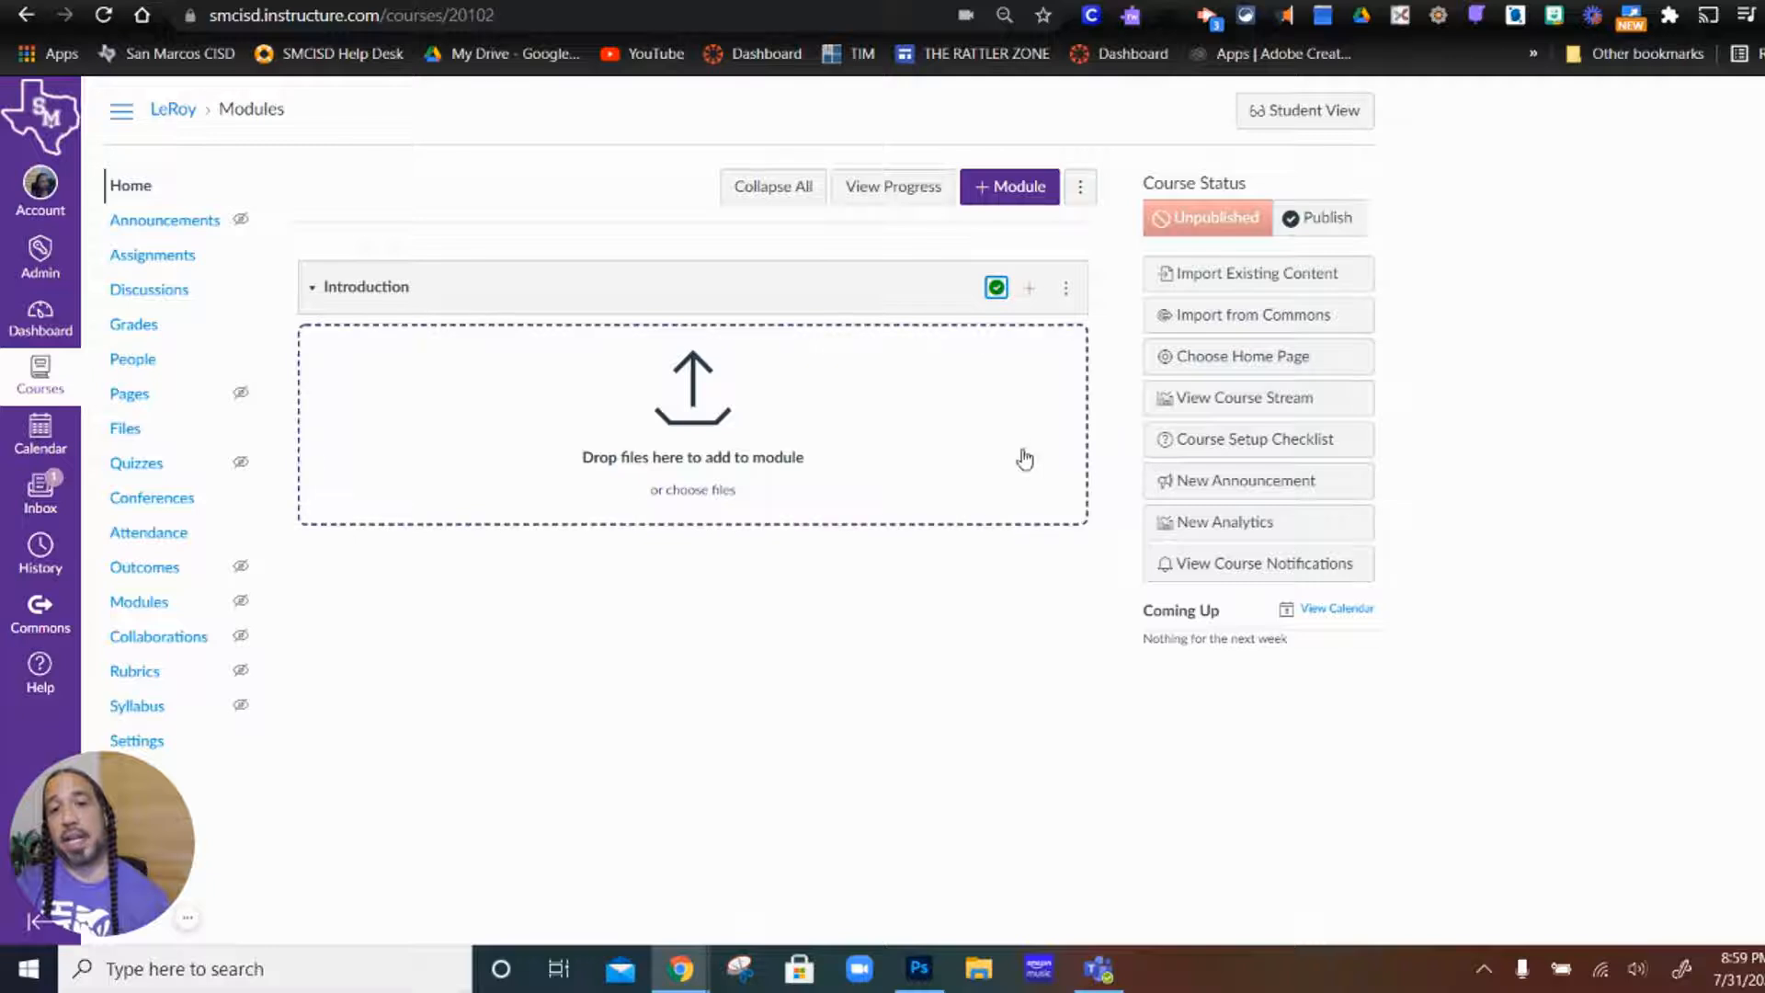
click(997, 288)
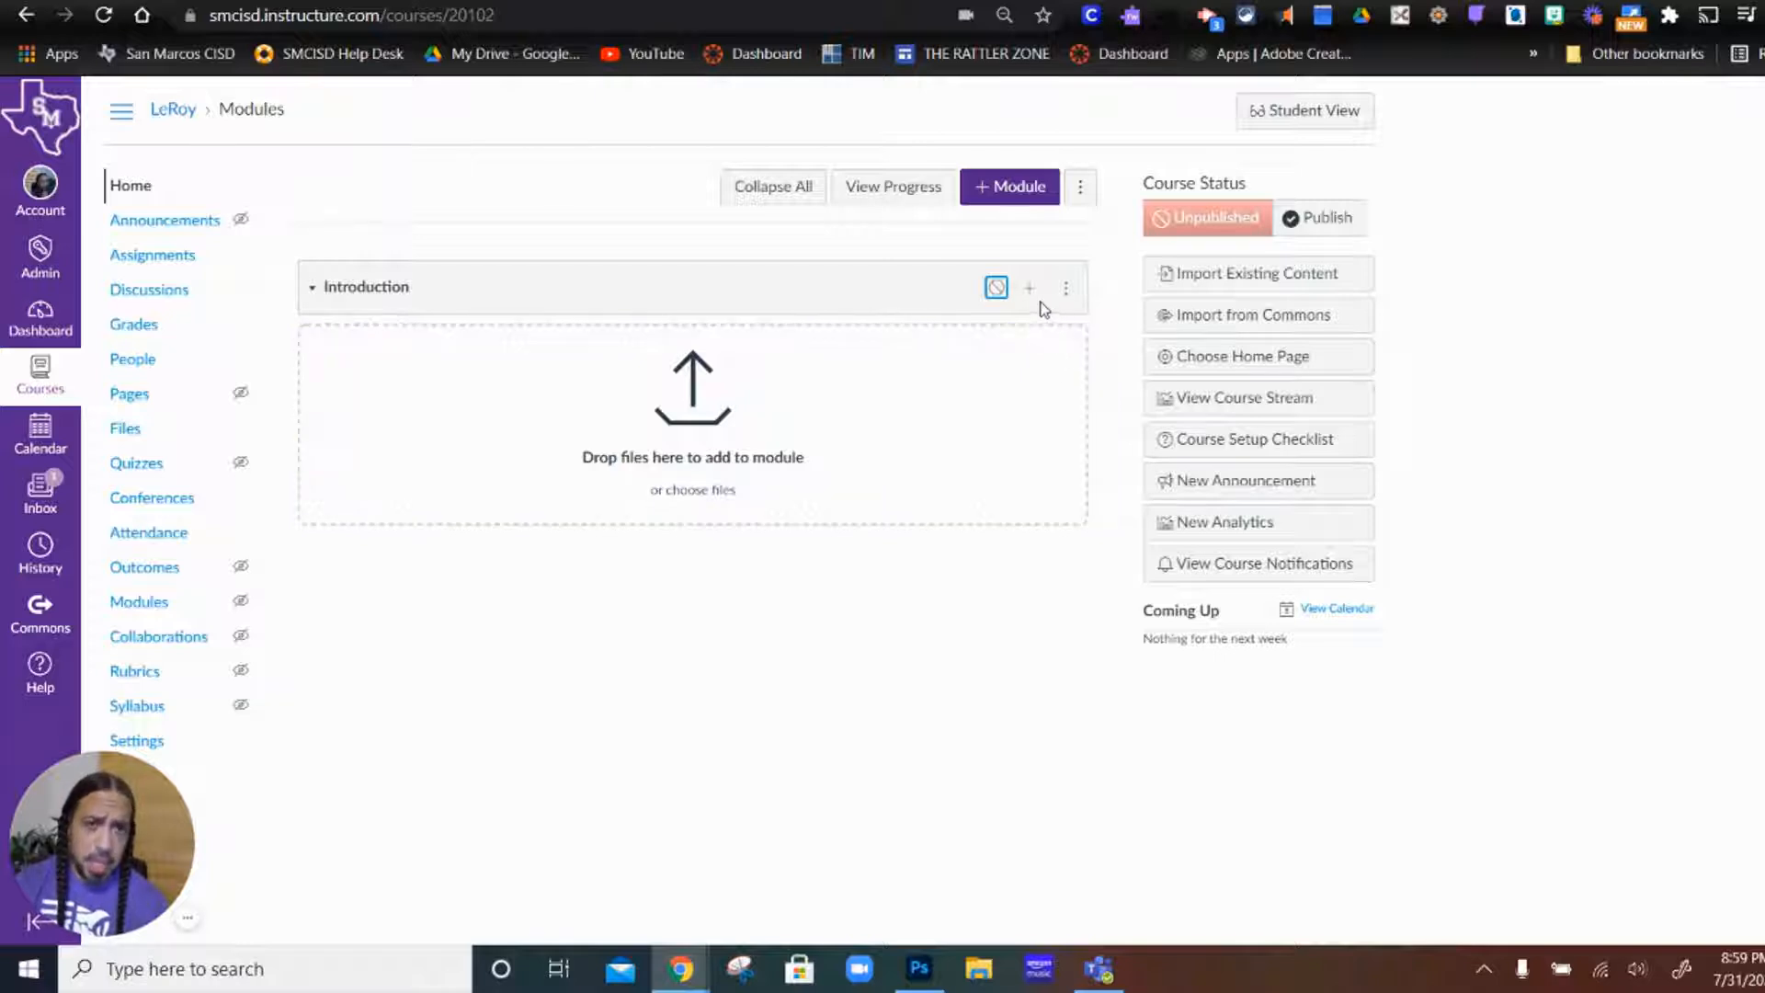
click(1029, 289)
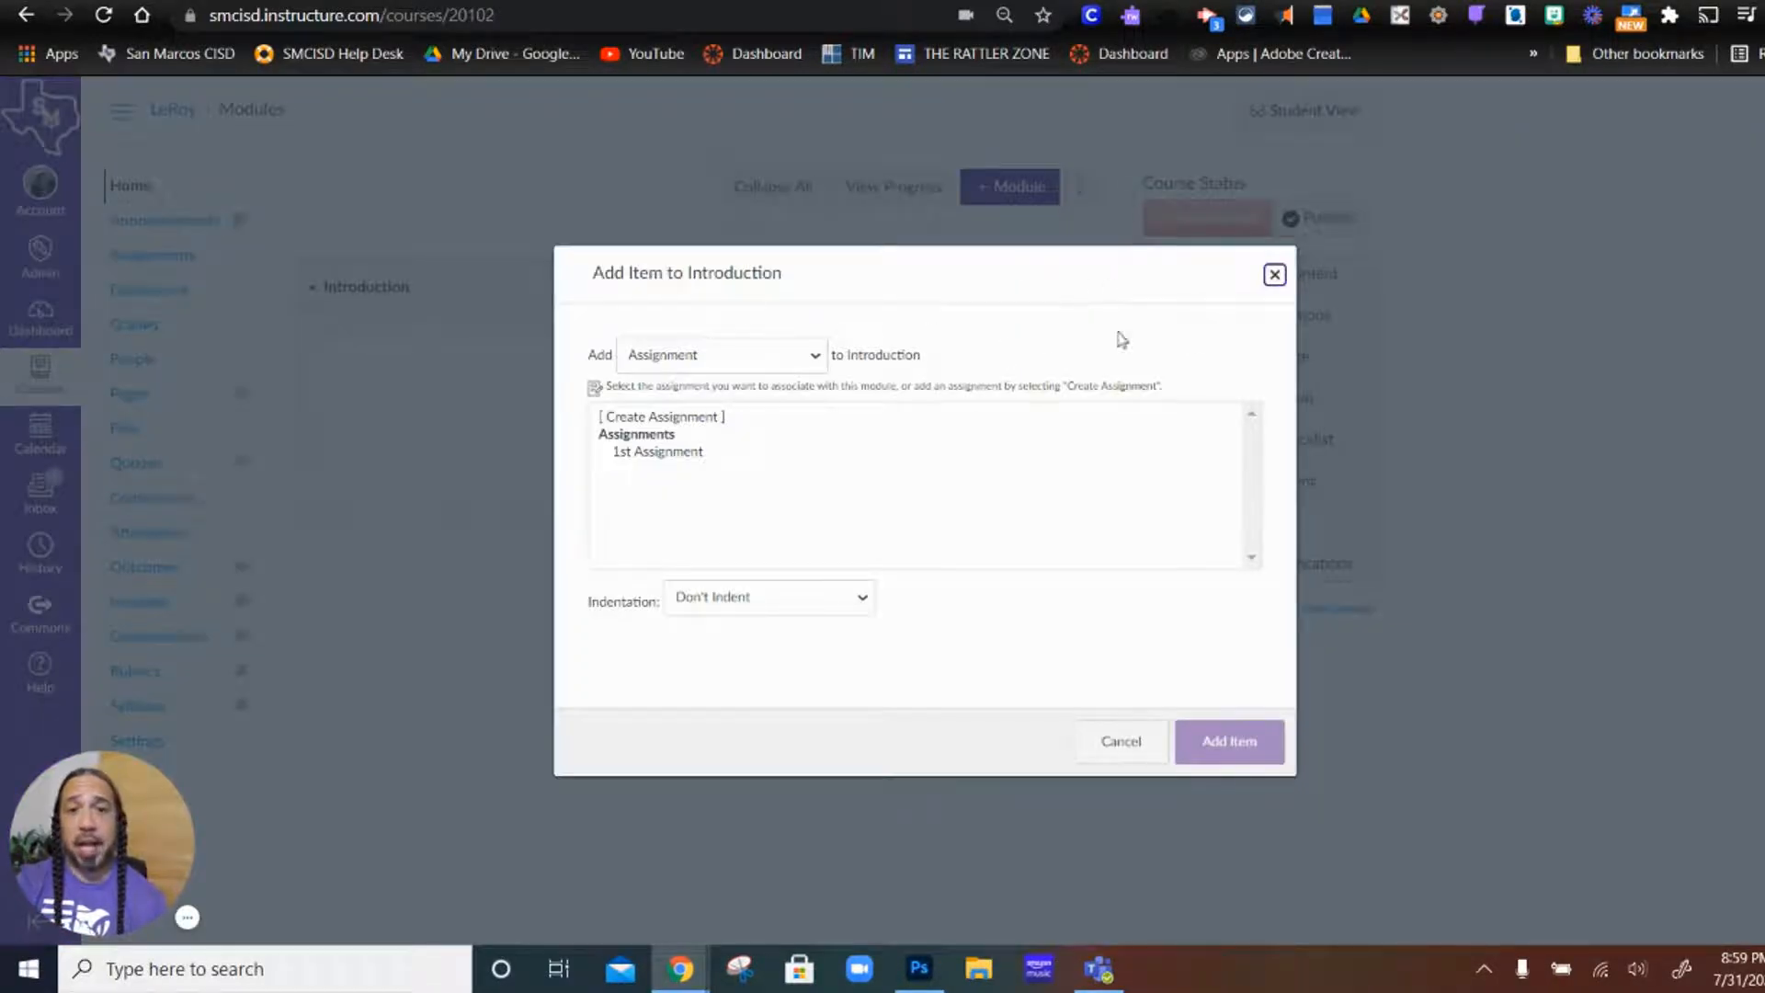
click(1275, 275)
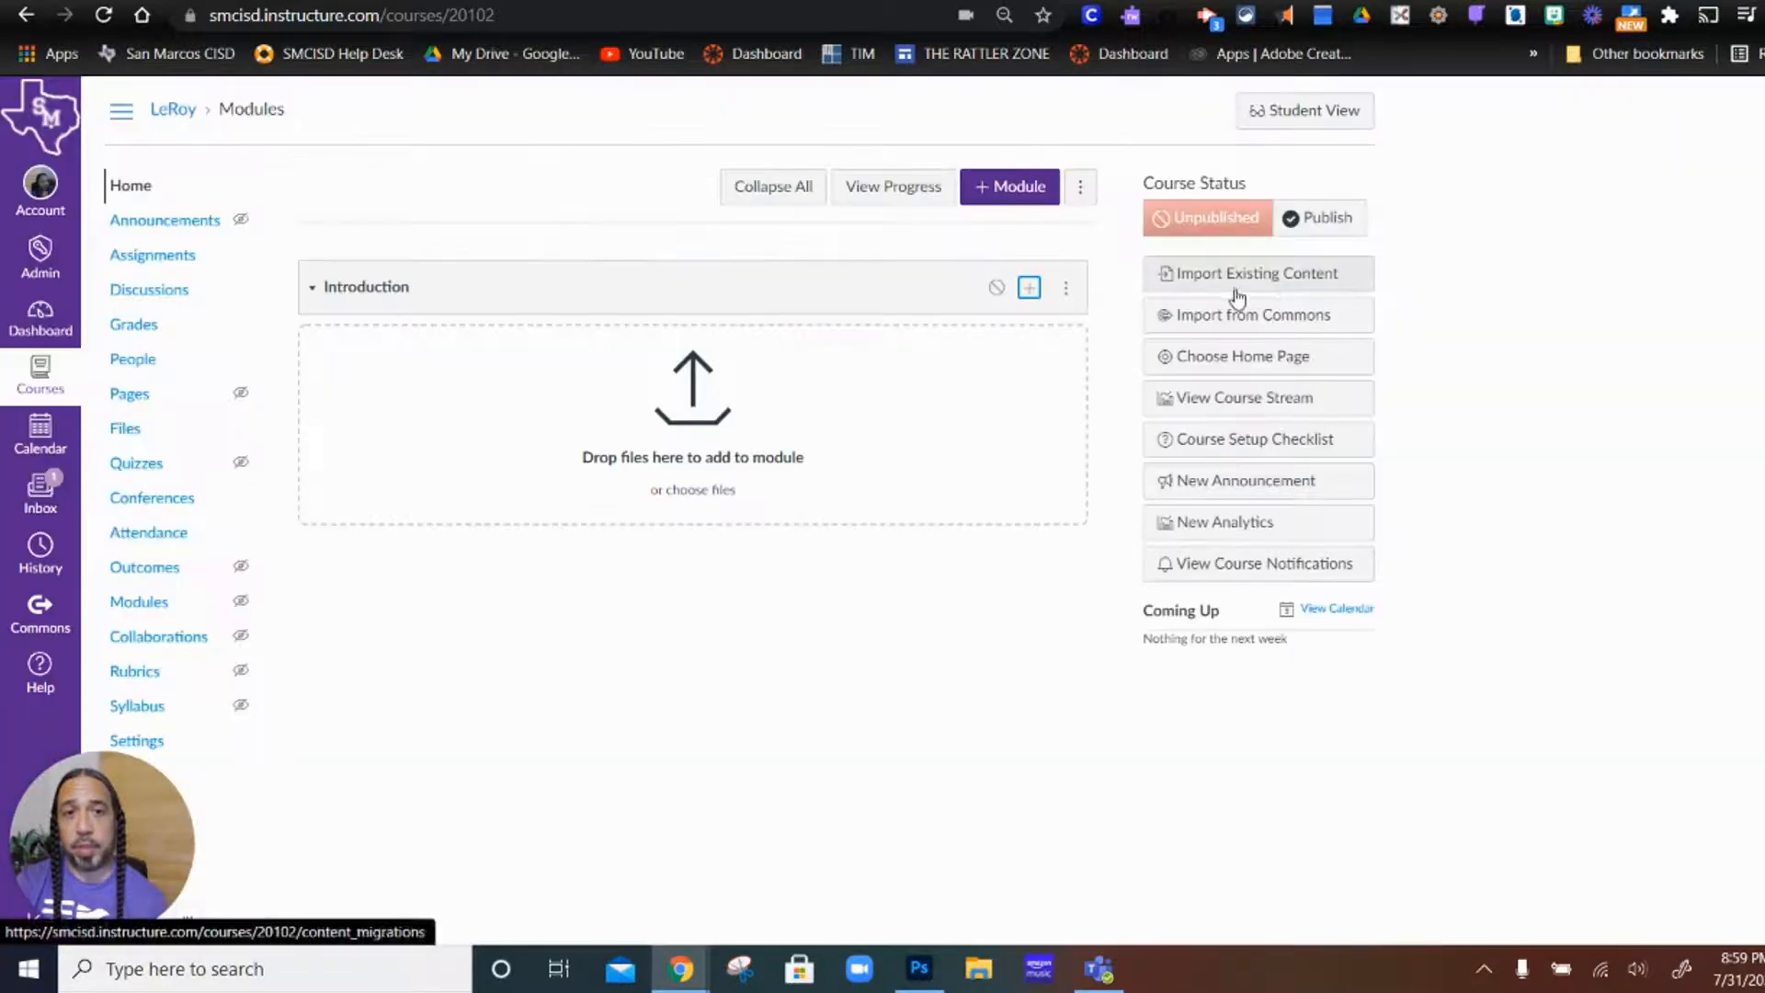
click(1067, 290)
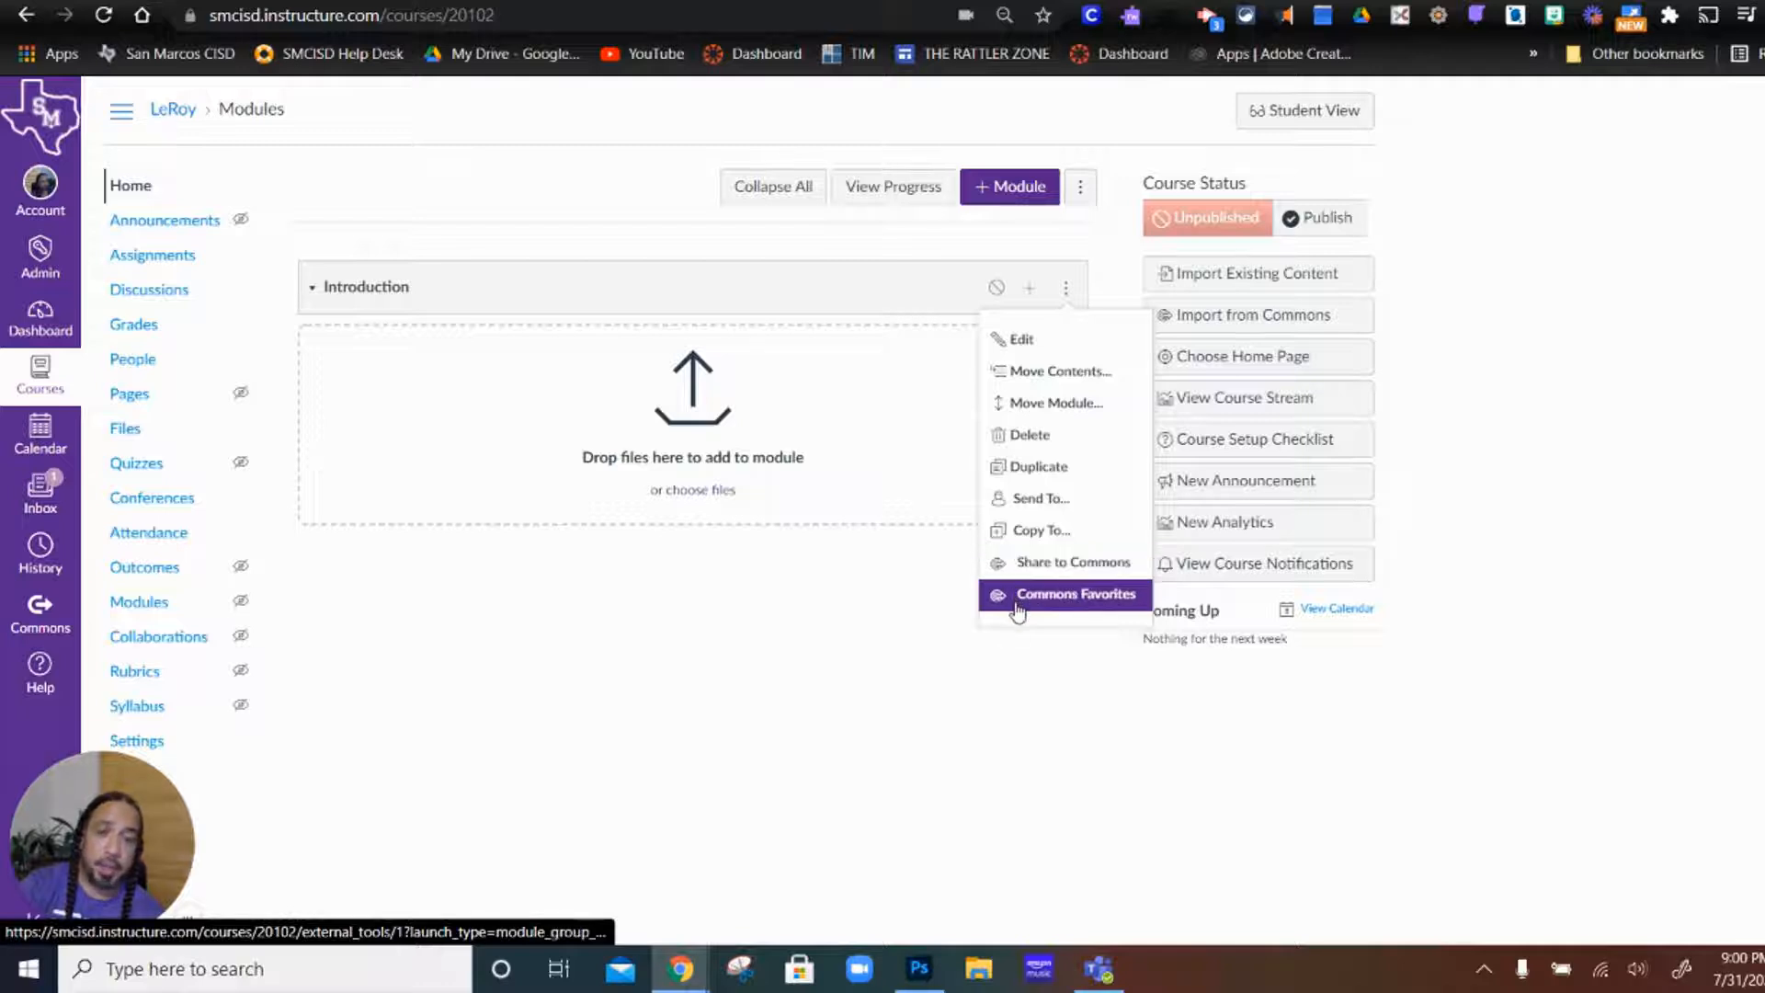
click(753, 292)
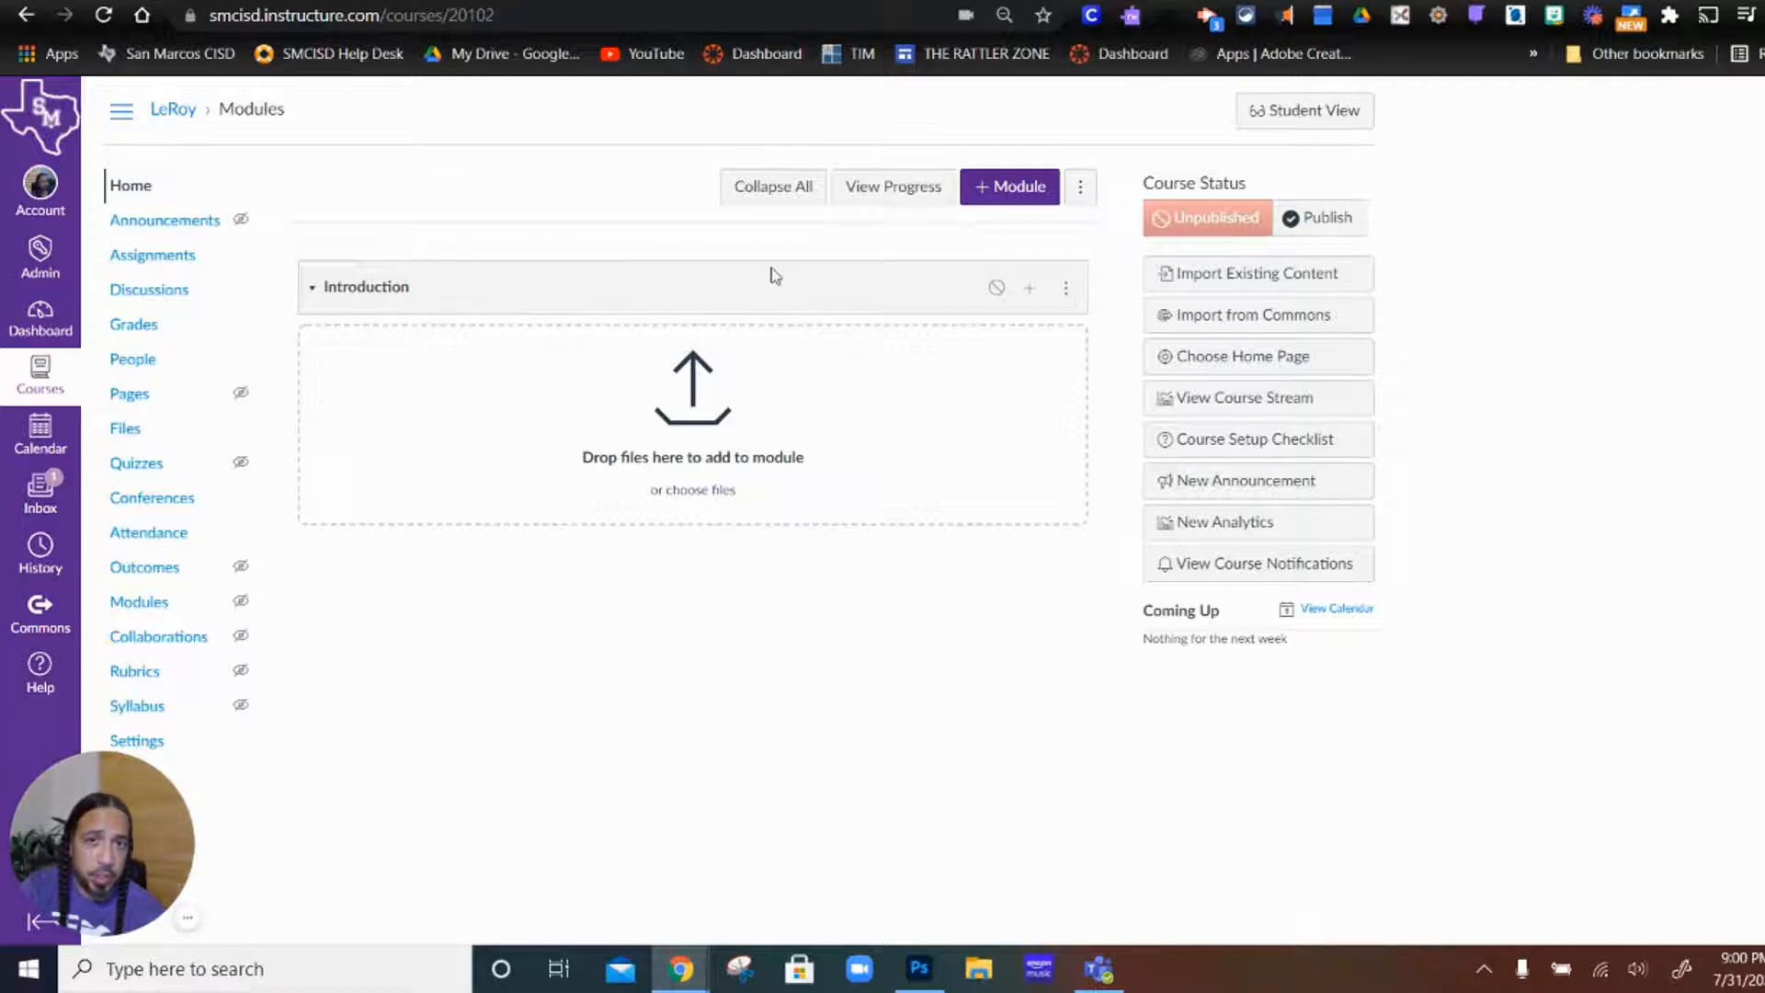
Step: Add a newly created page named Homepage to the Introduction module
click(1030, 289)
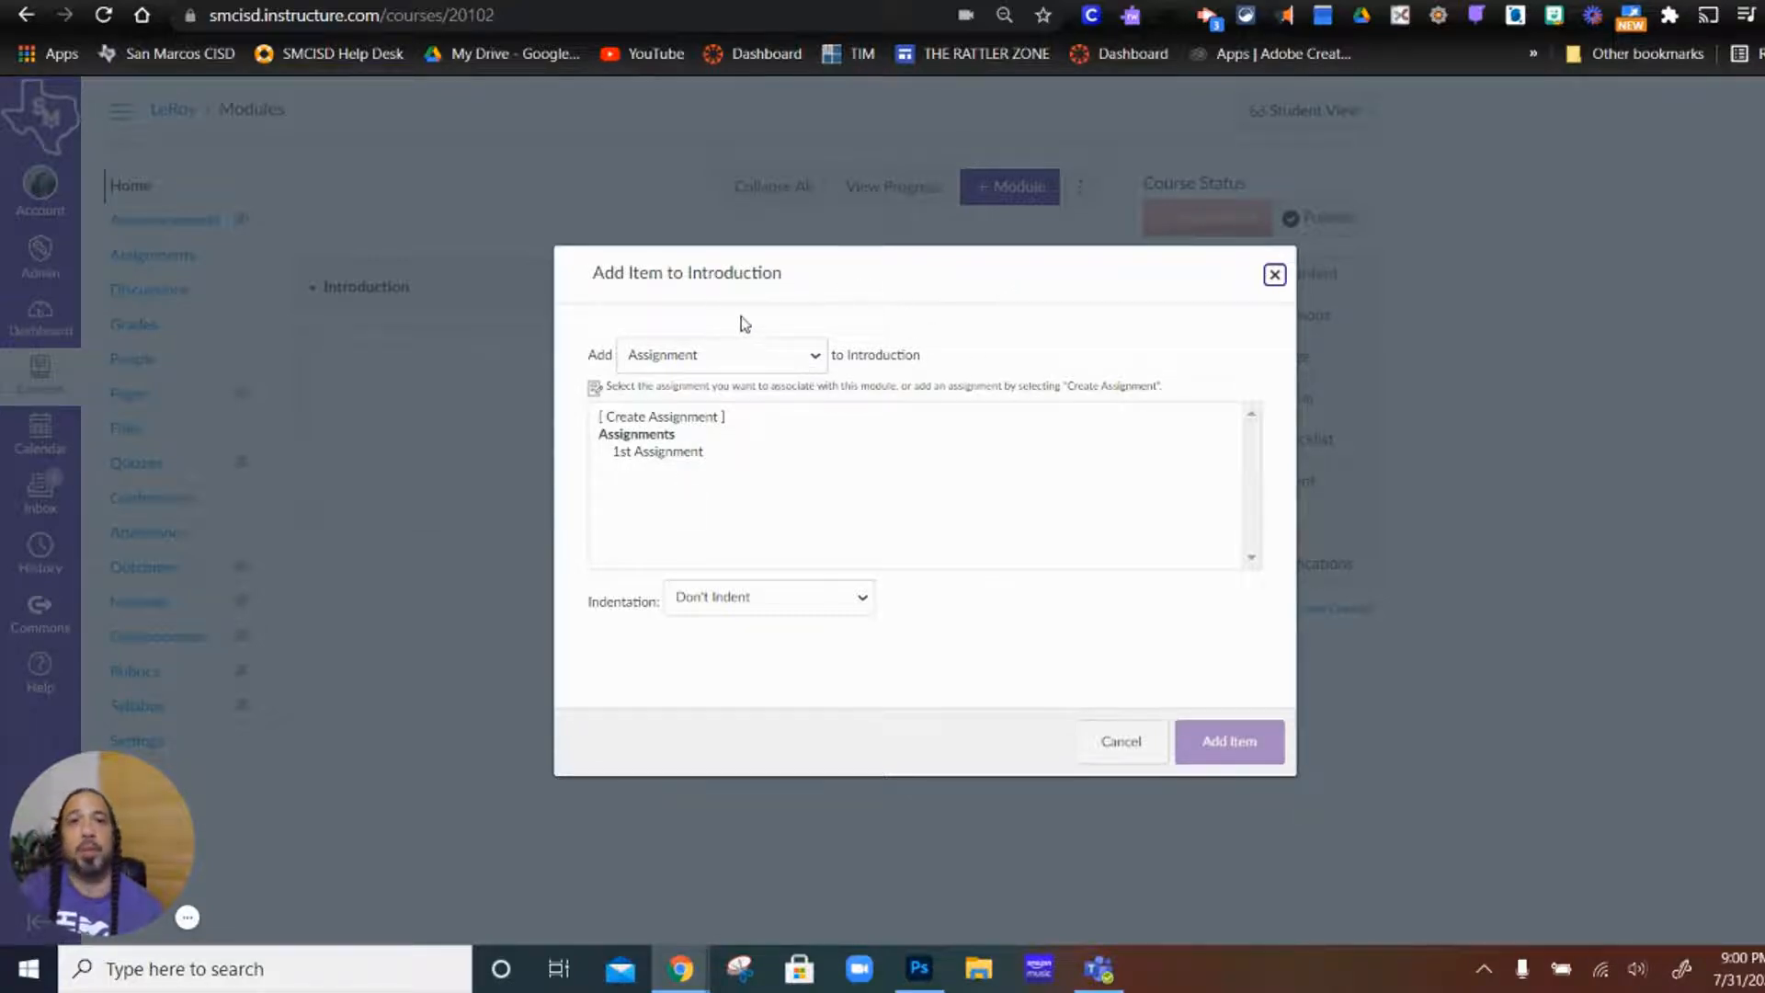
click(816, 357)
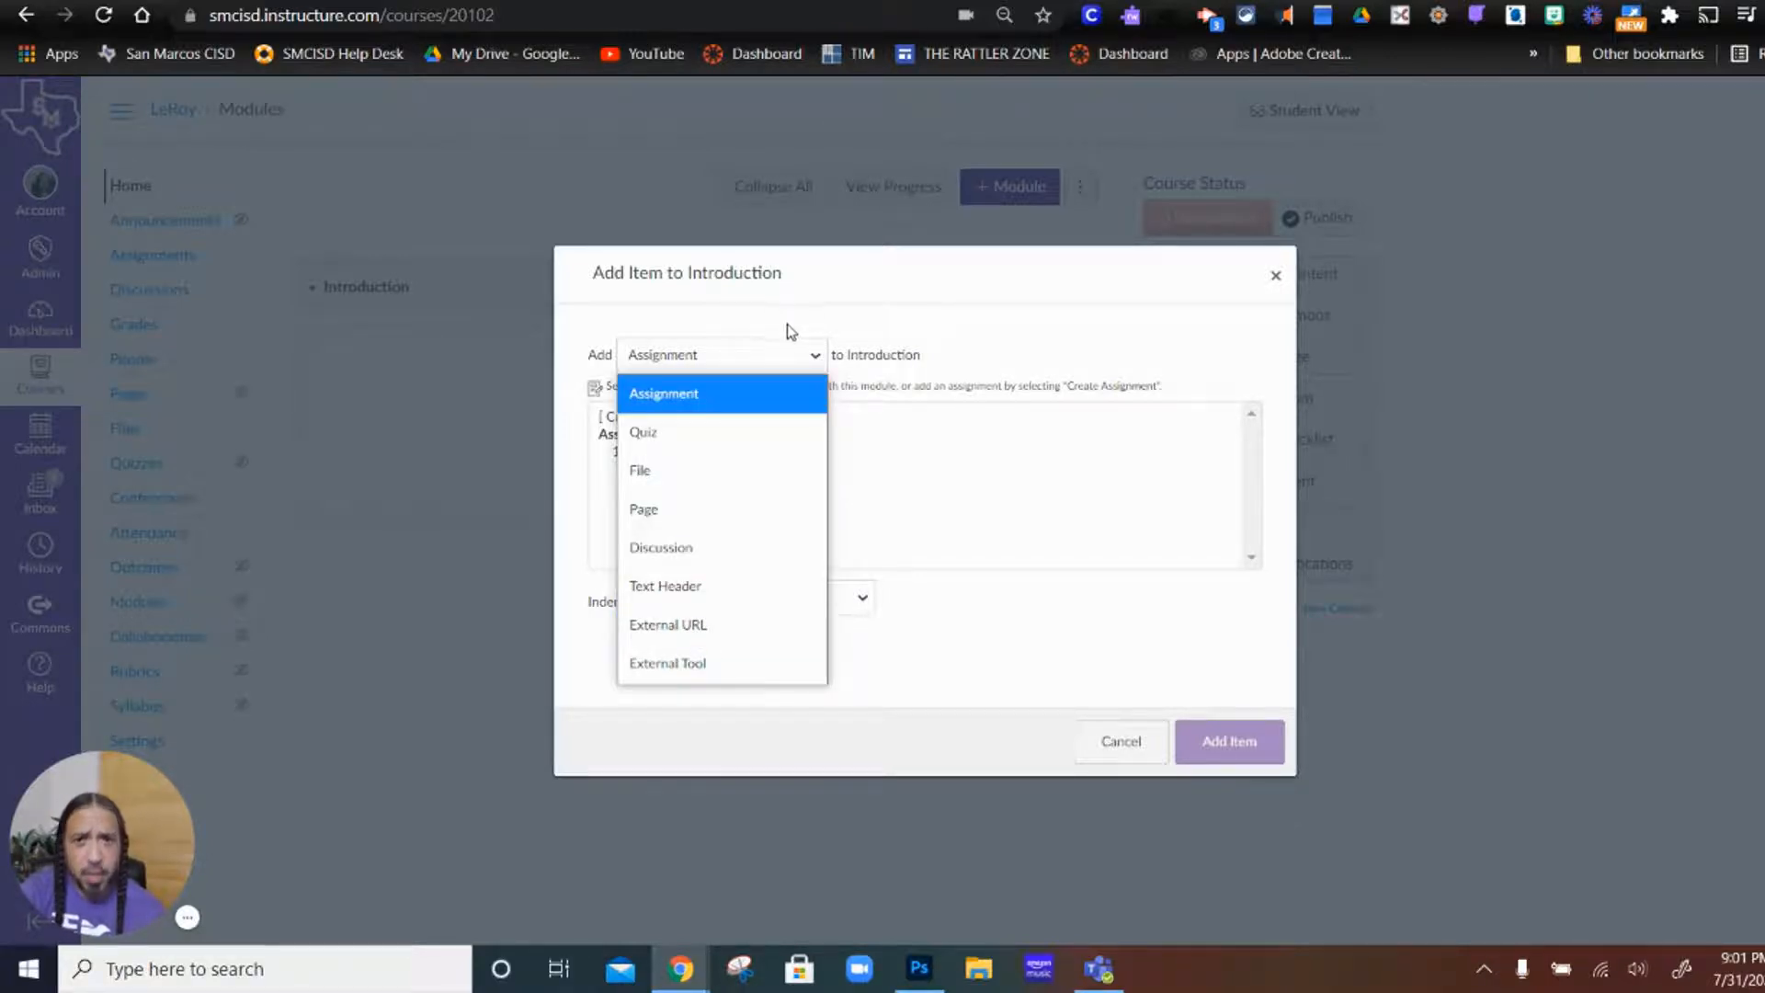
click(741, 523)
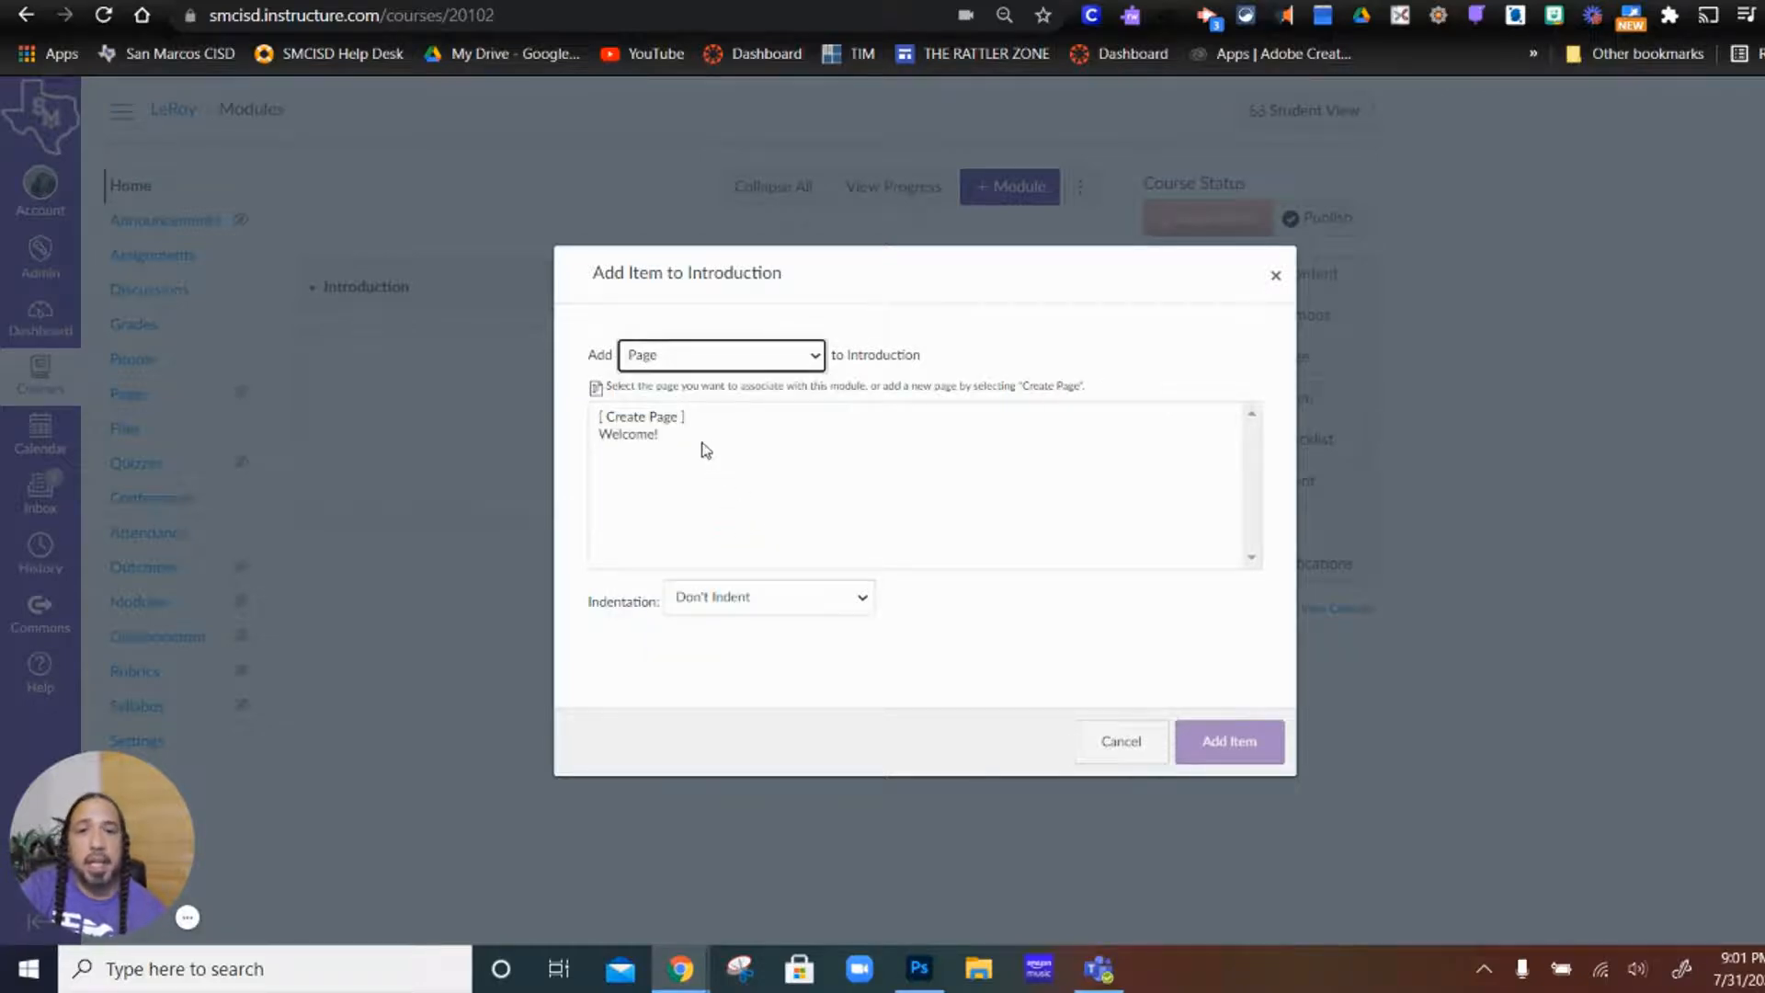
click(644, 418)
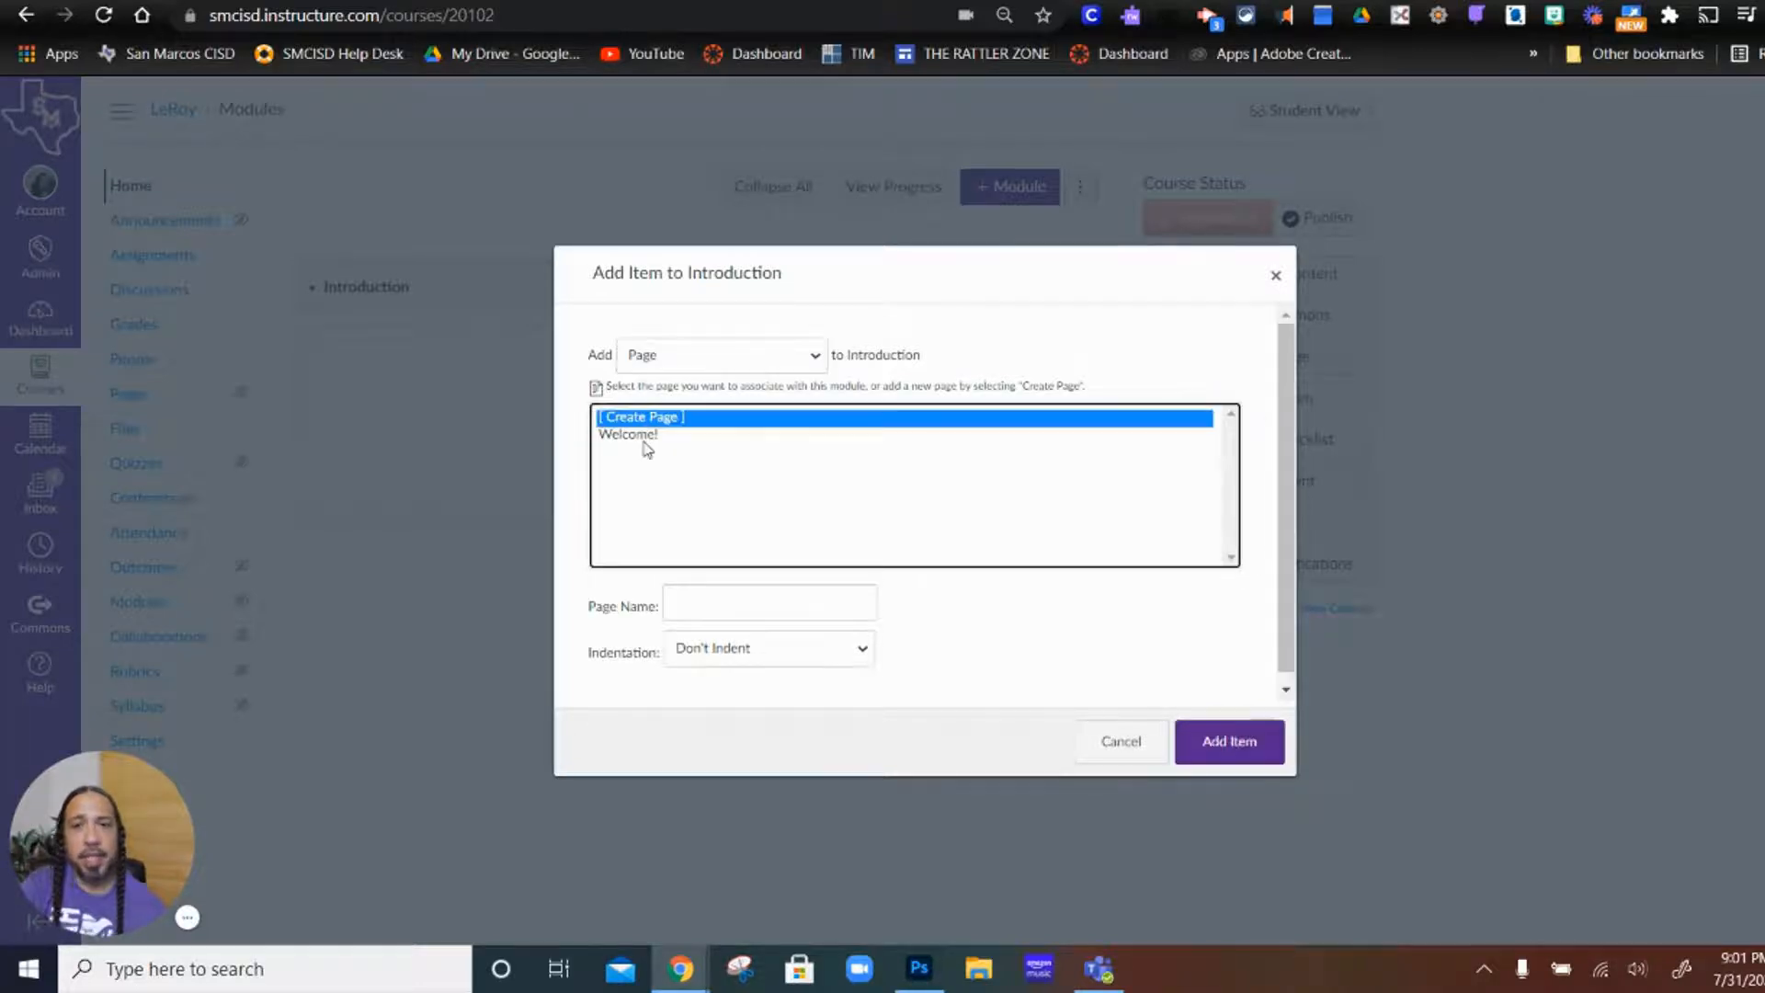
click(740, 623)
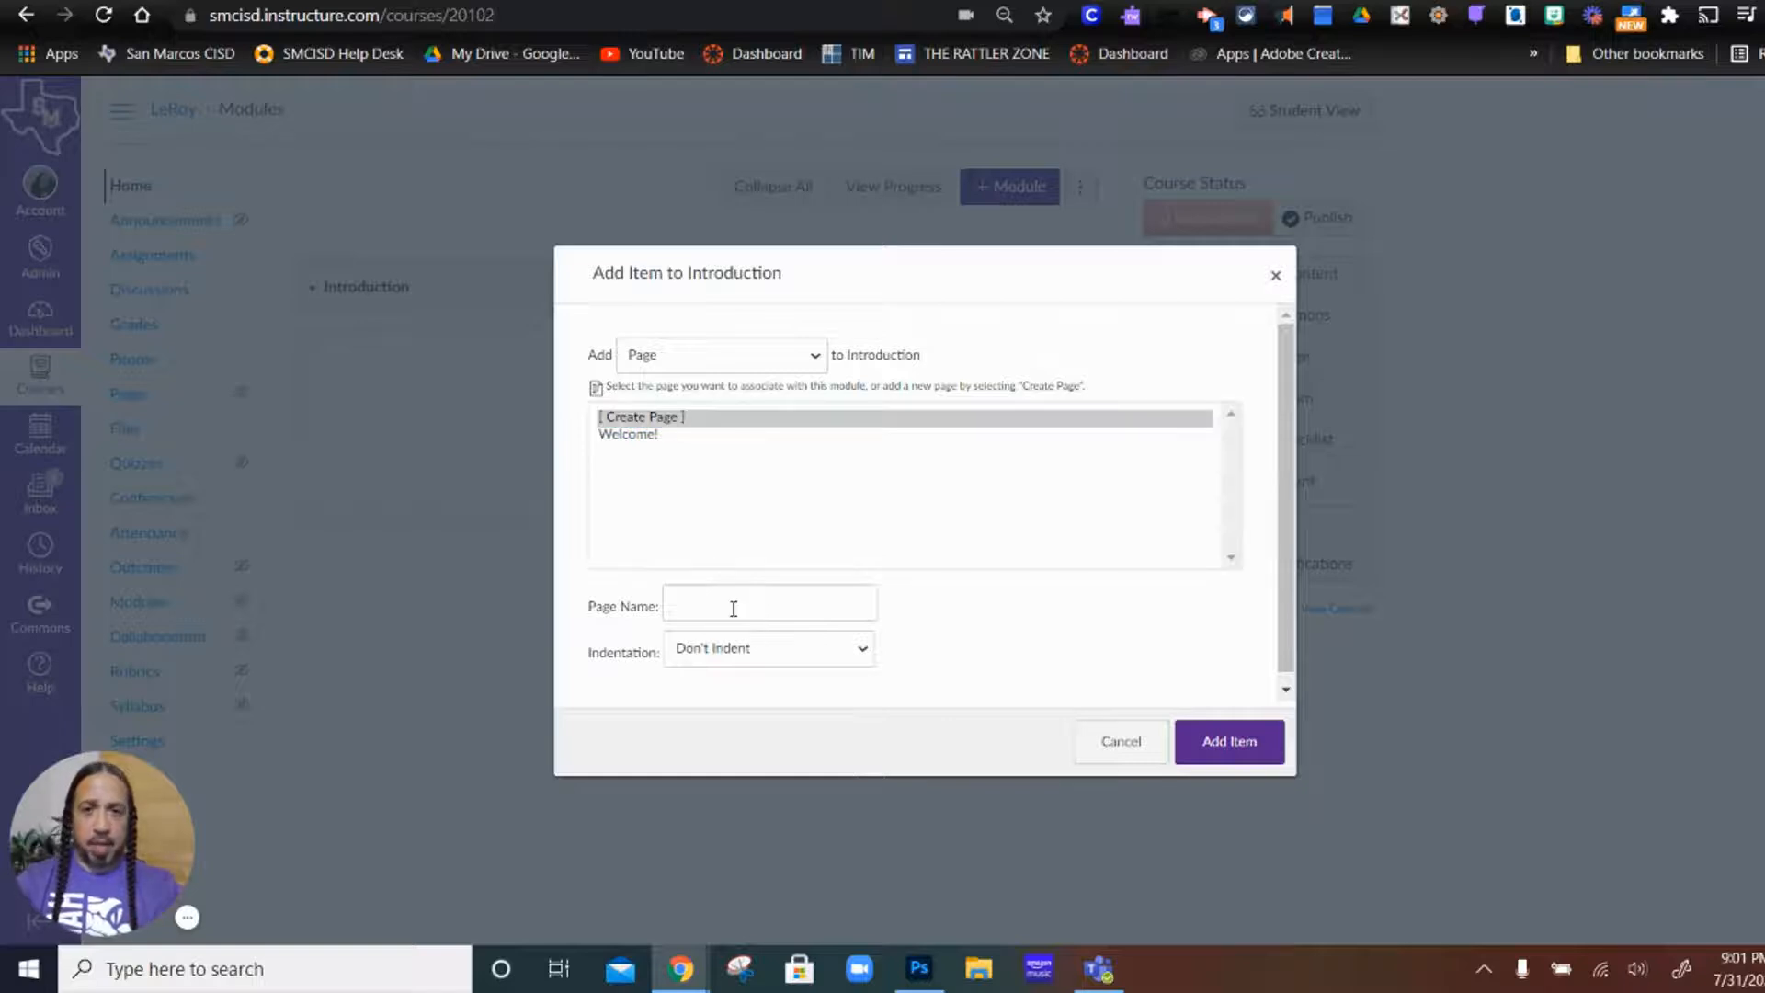
click(725, 603)
text(H)
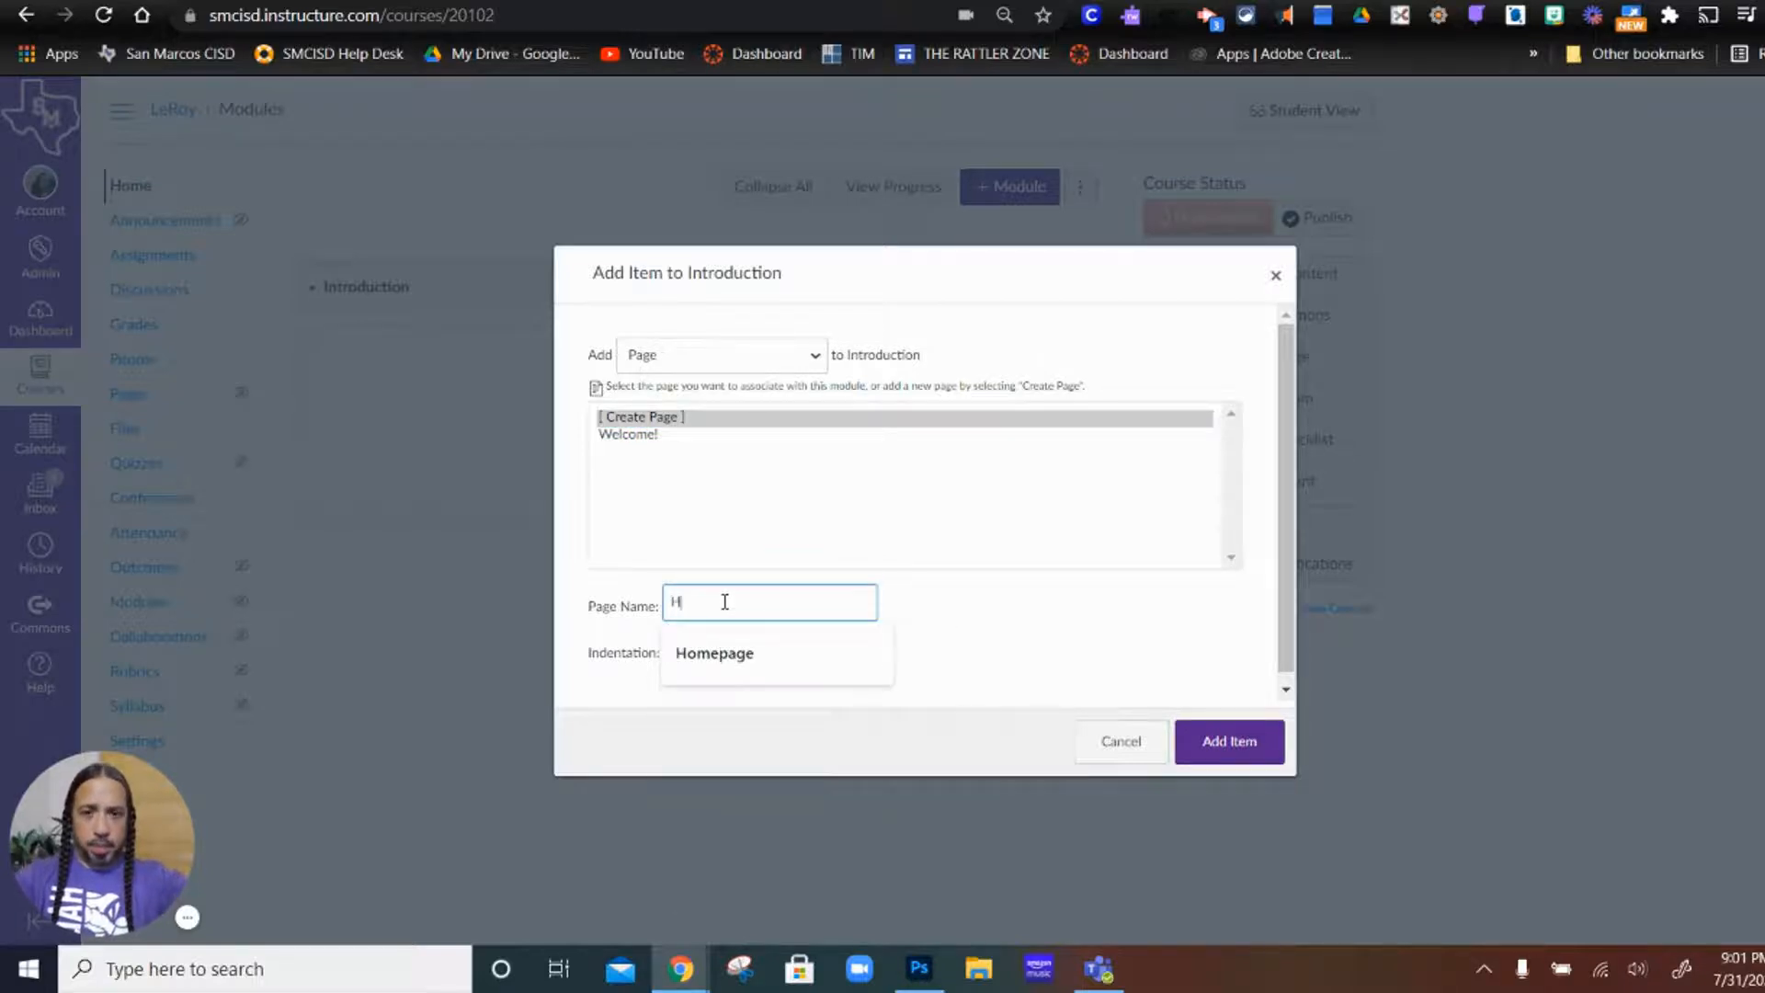
text(omepage)
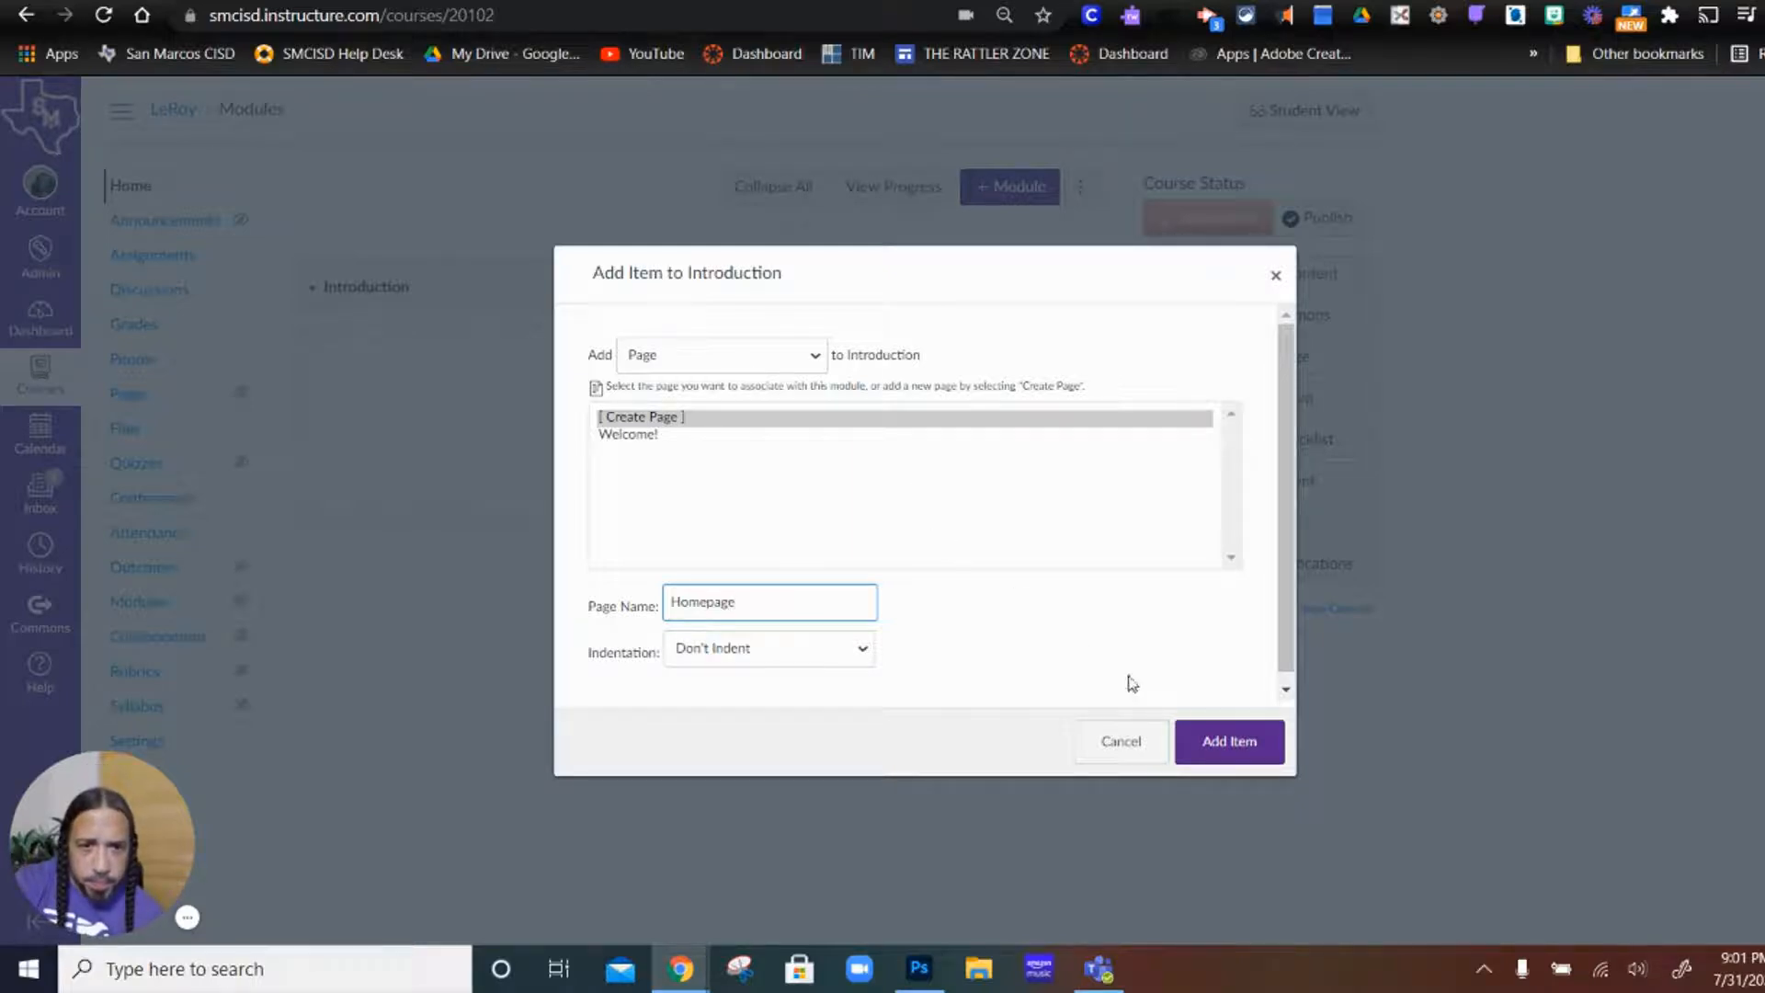
click(1232, 743)
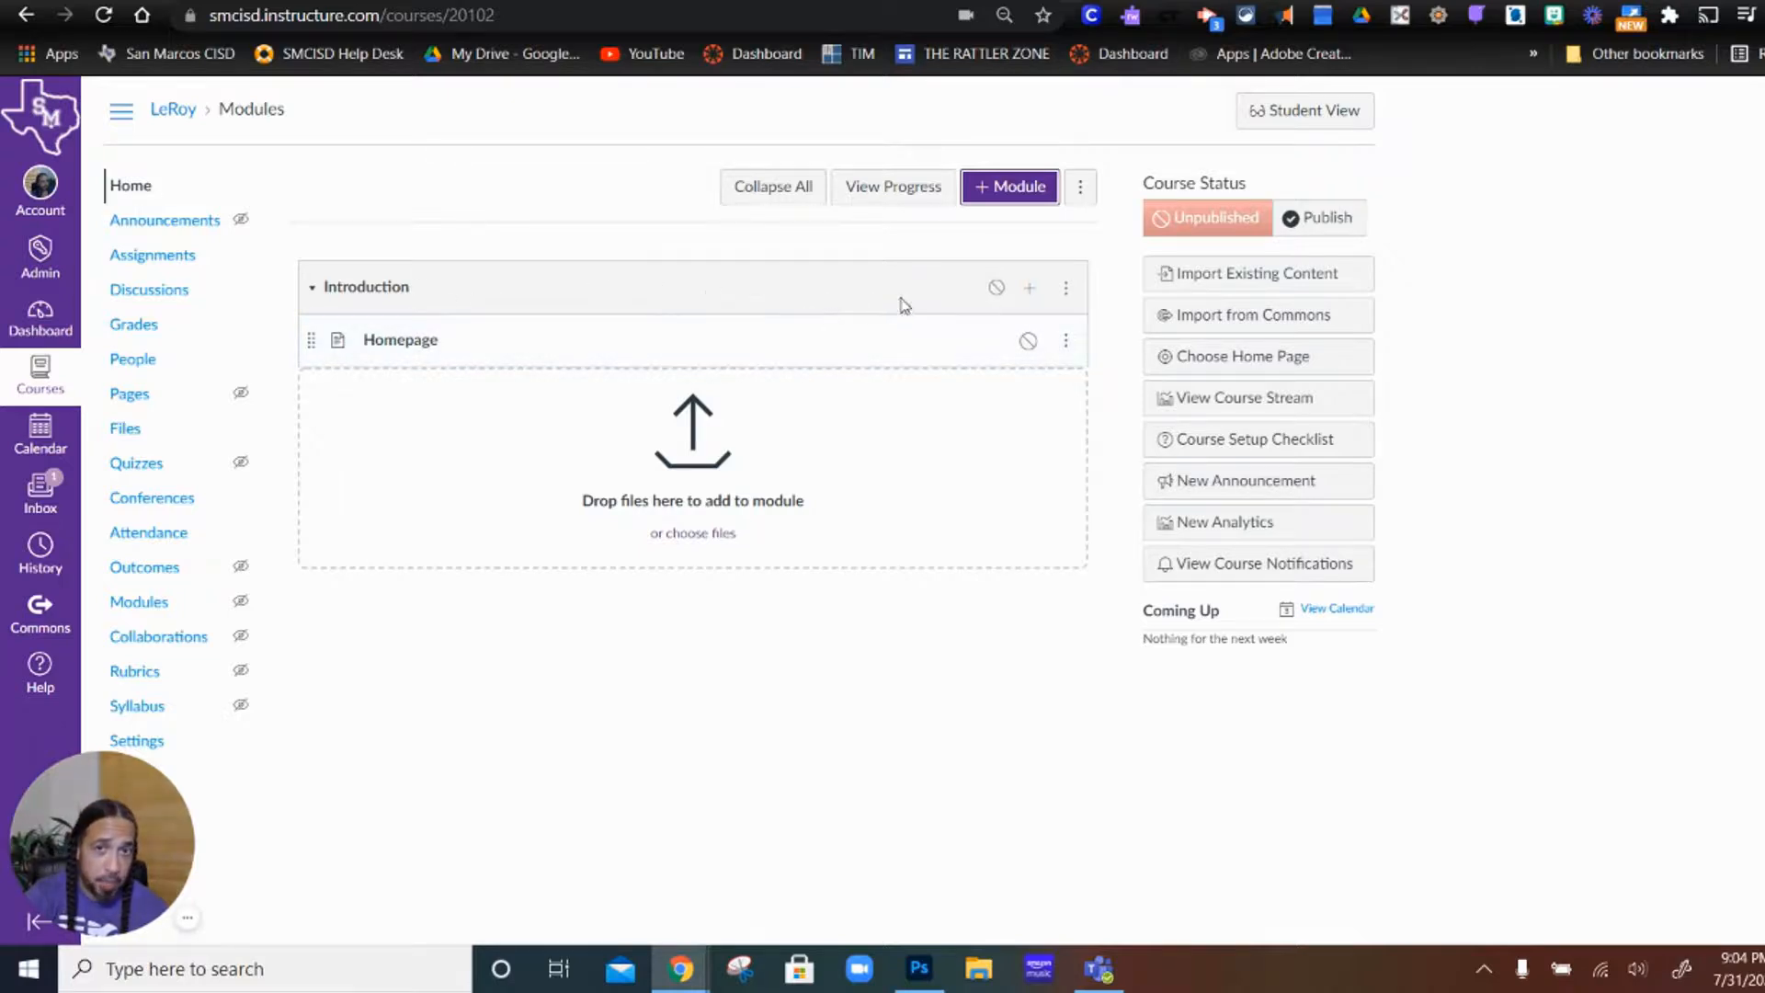
Step: Add a newly created assignment named 1st Assignment to the Introduction module
click(1030, 290)
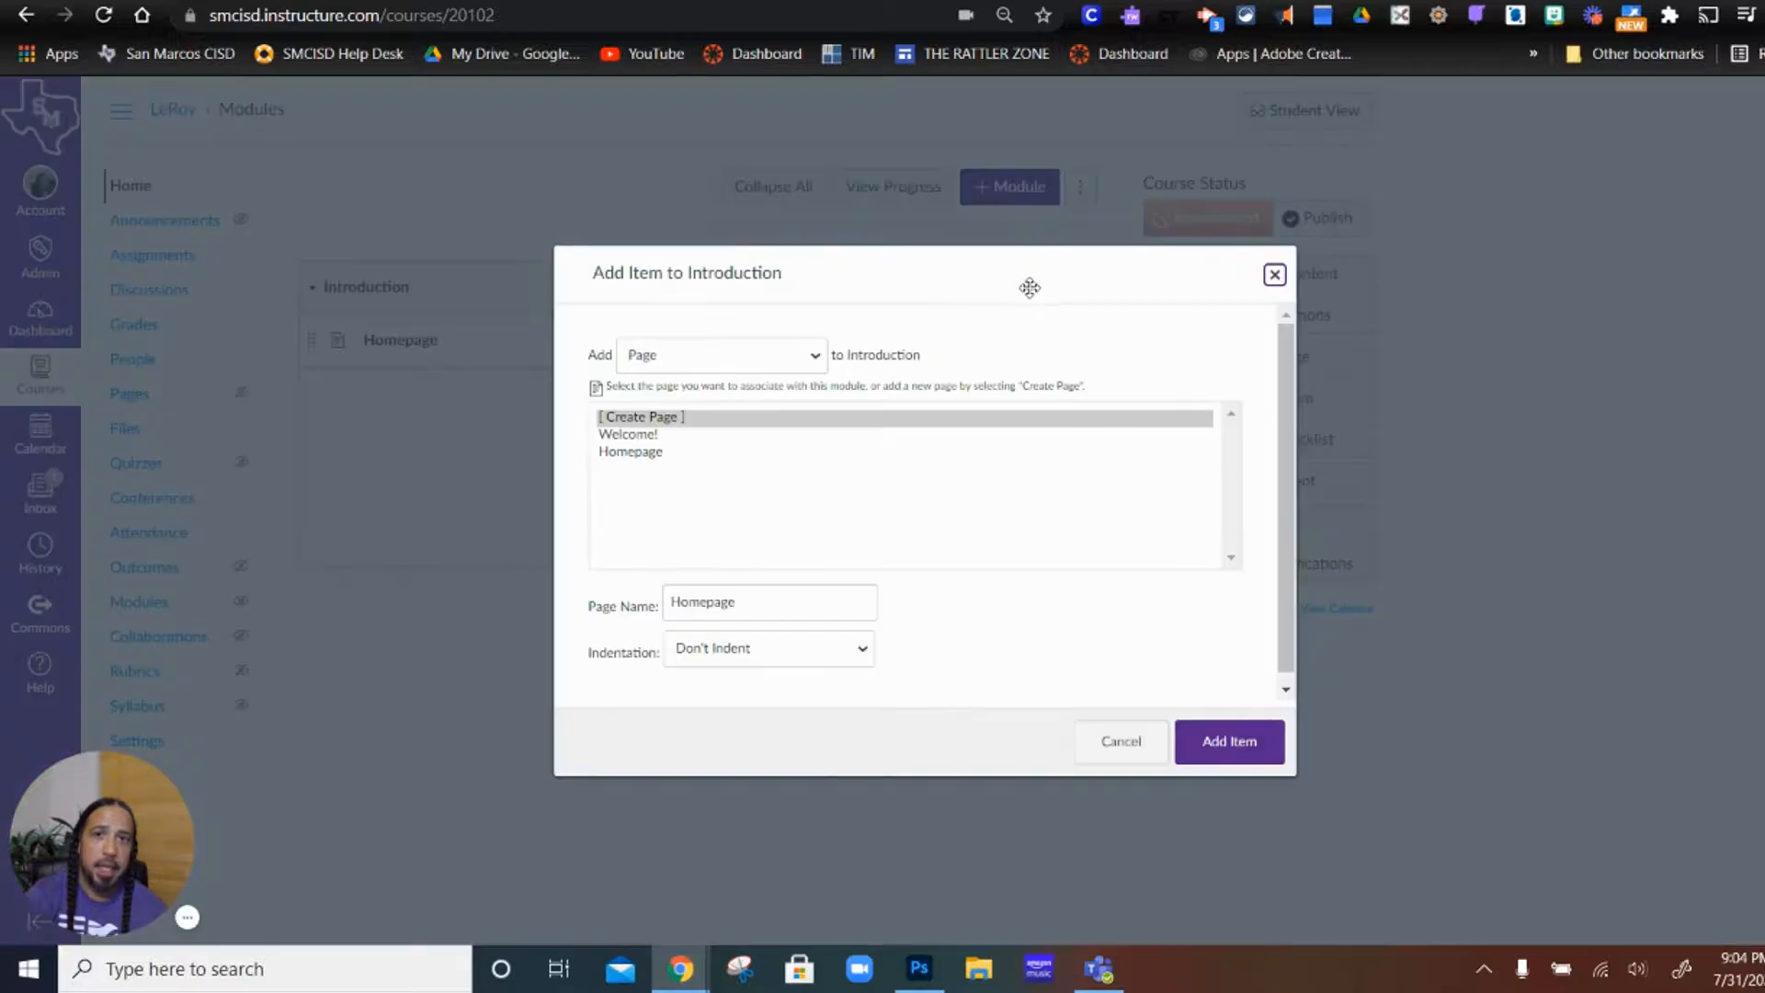
click(818, 356)
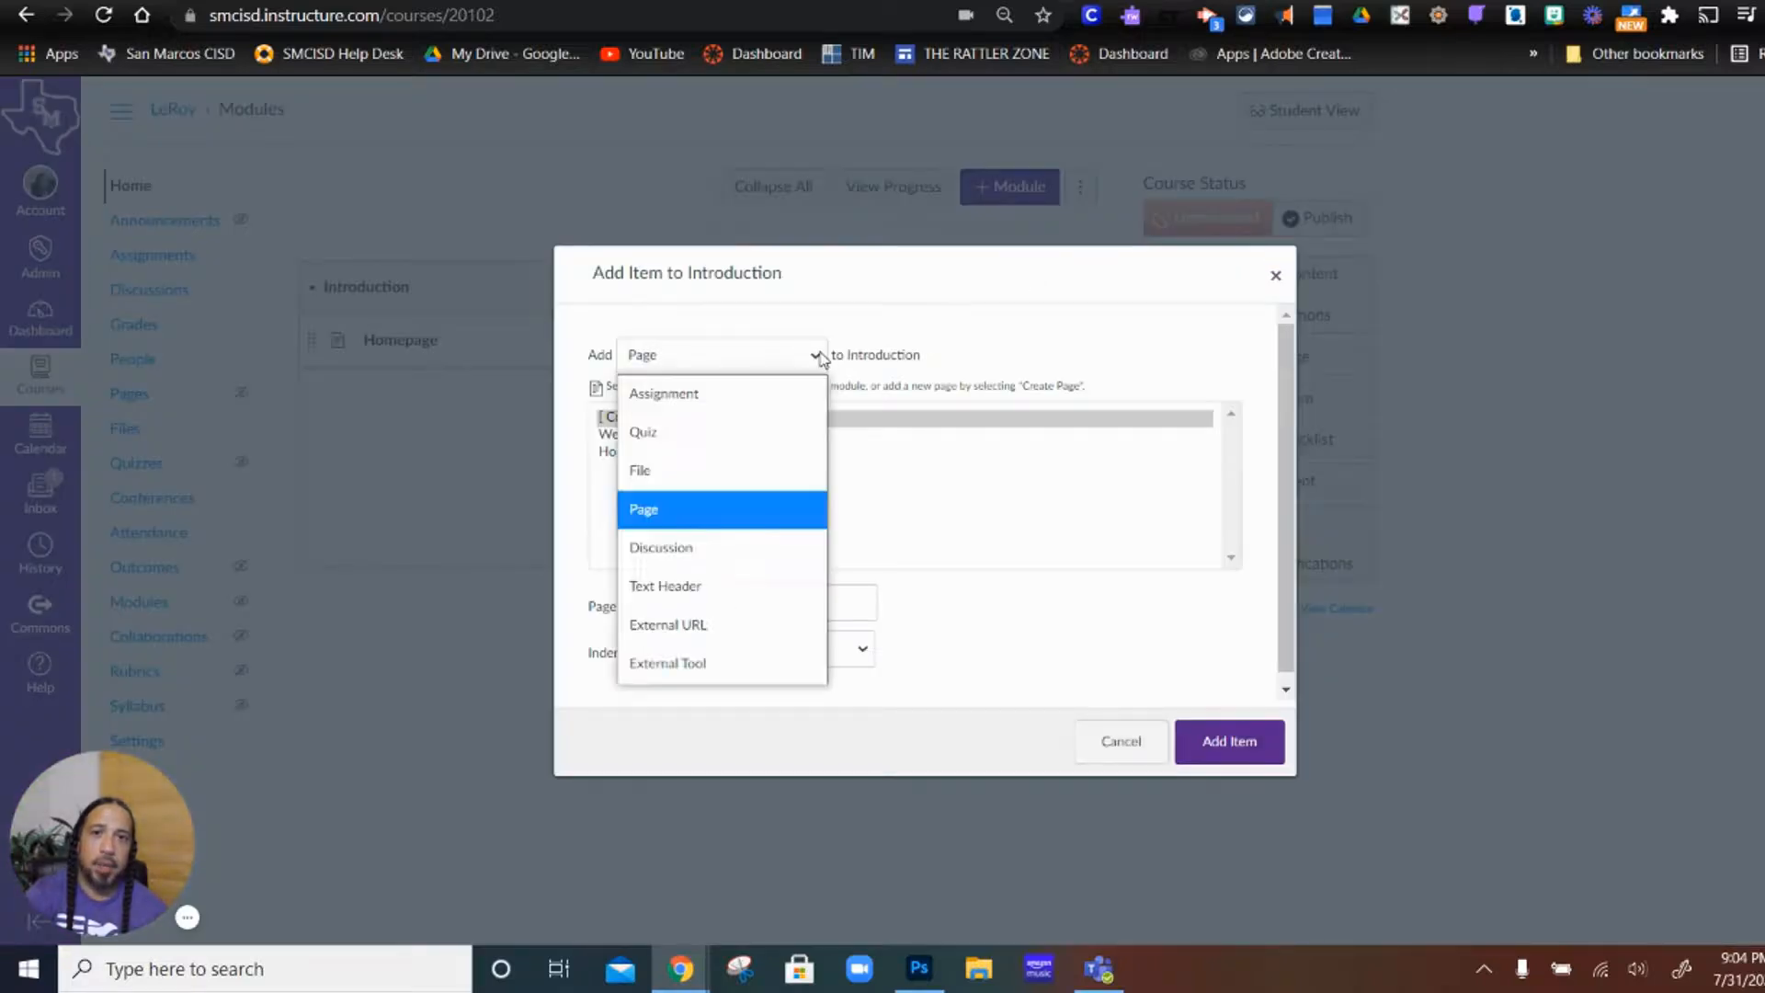
click(748, 393)
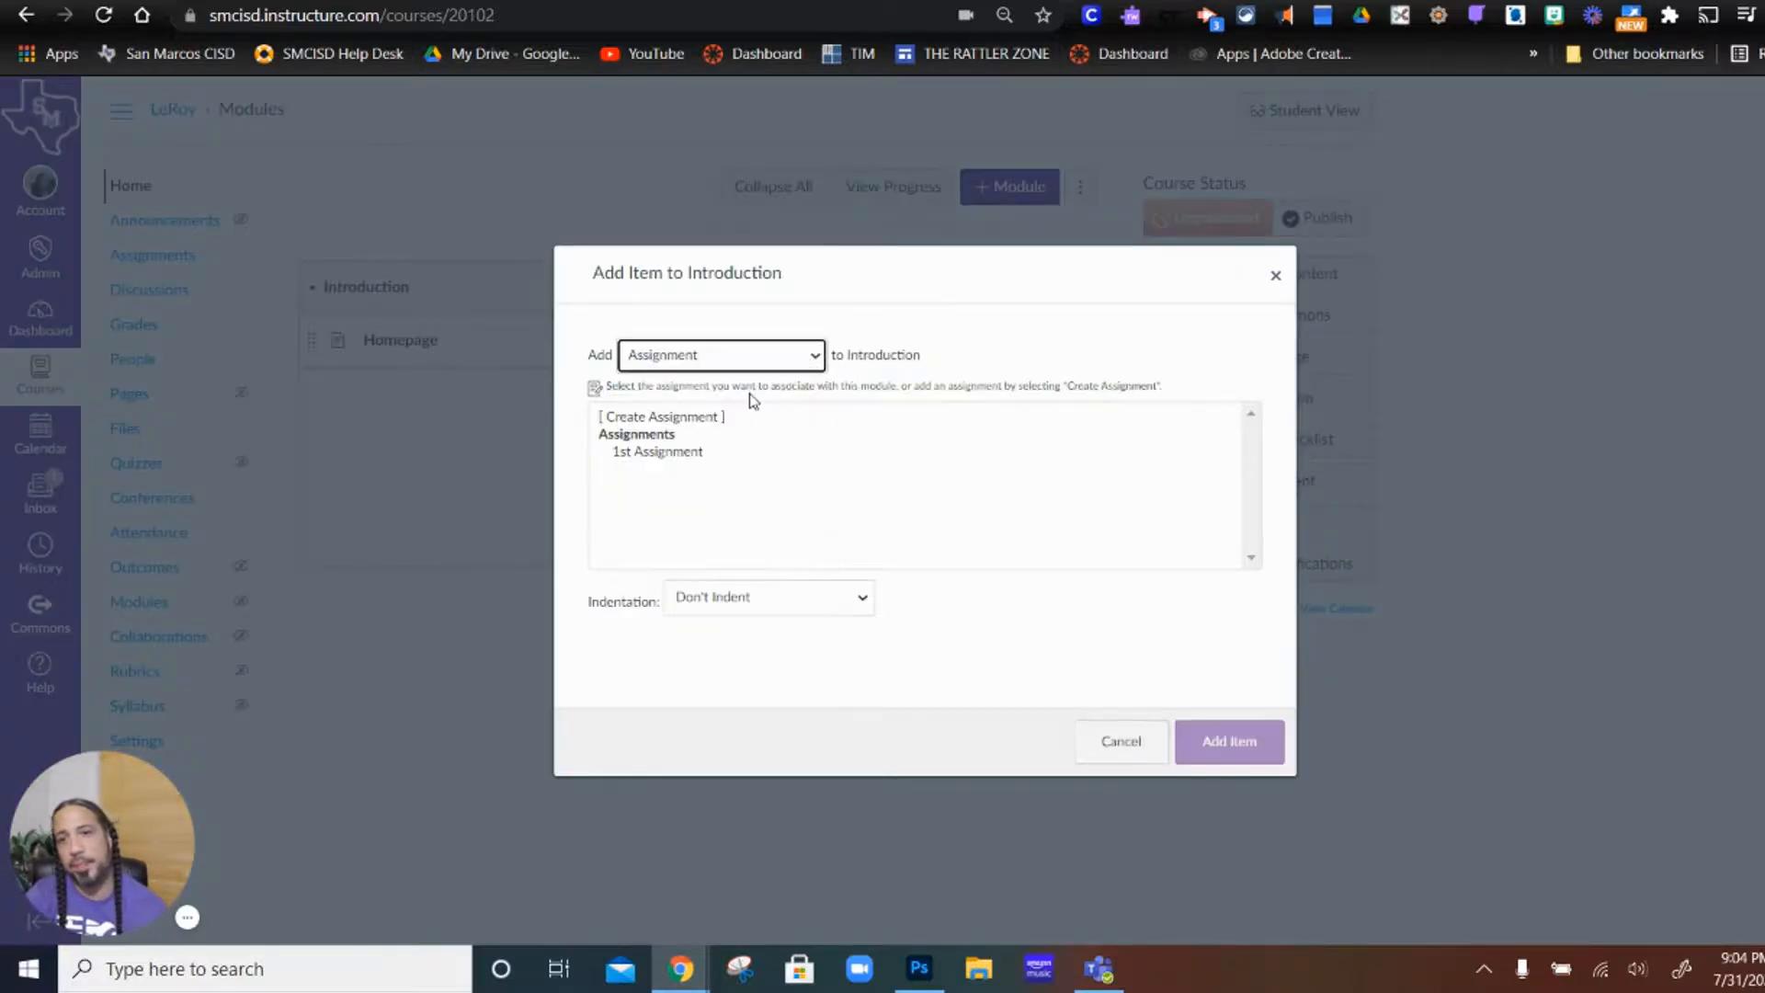
click(674, 453)
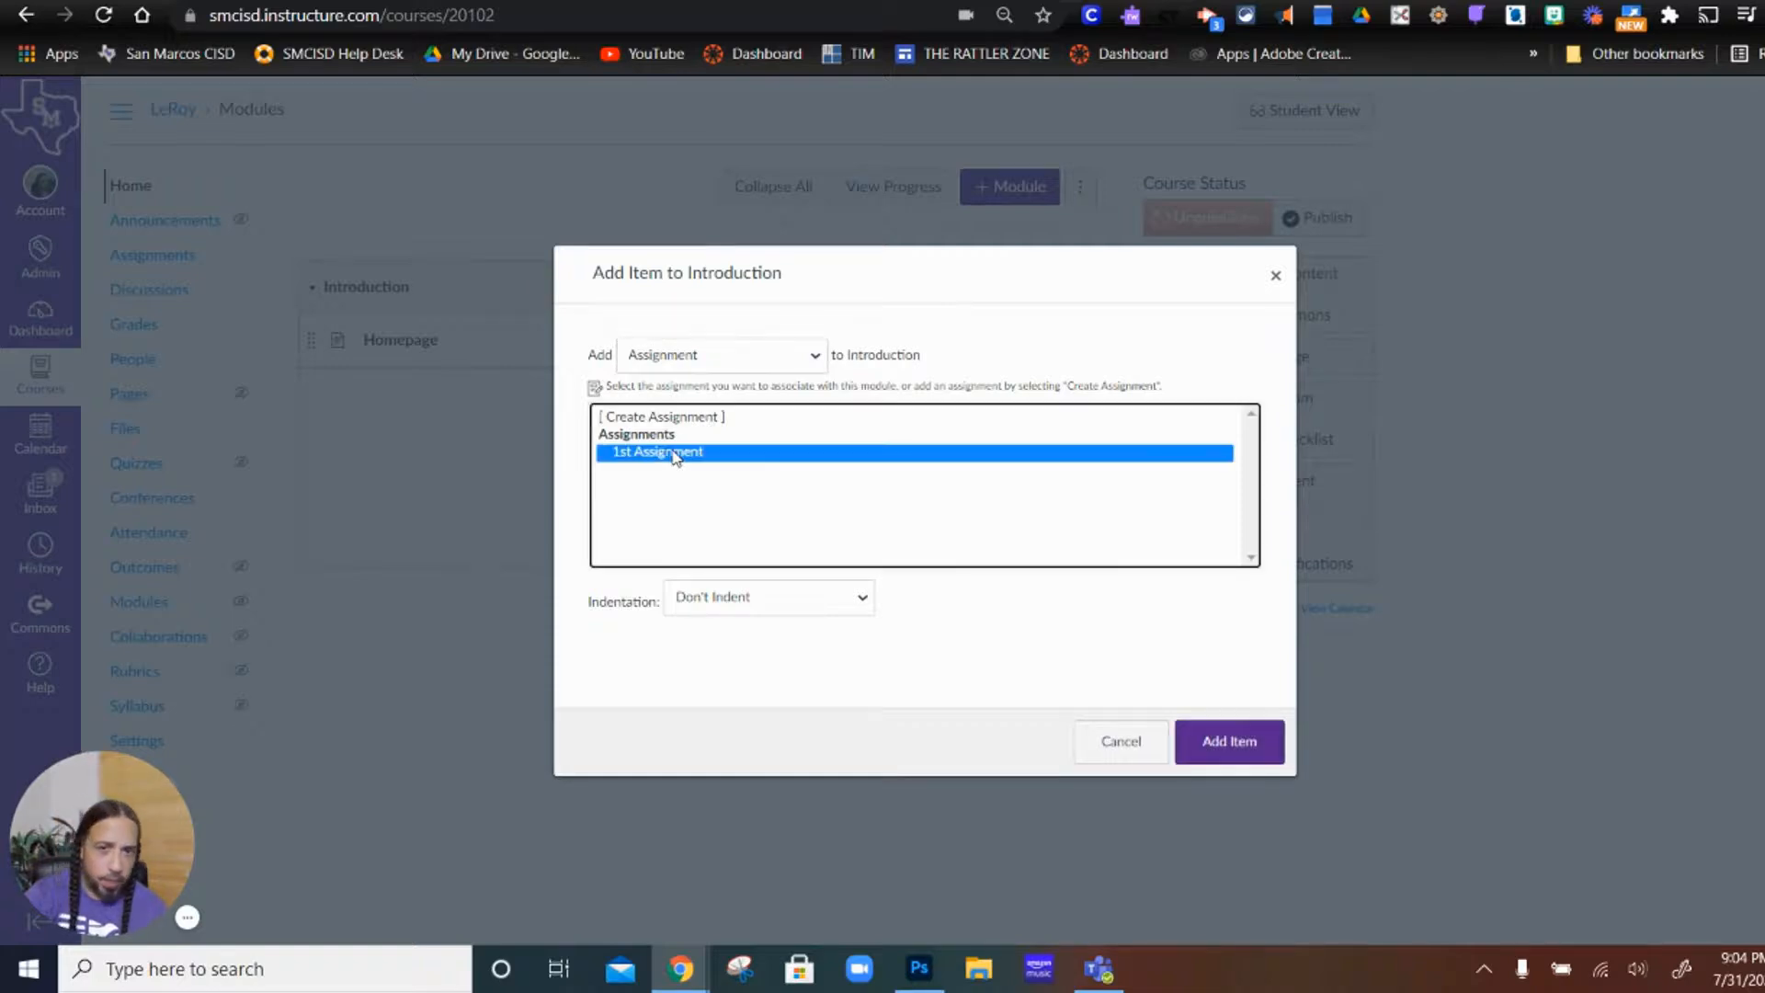
click(681, 424)
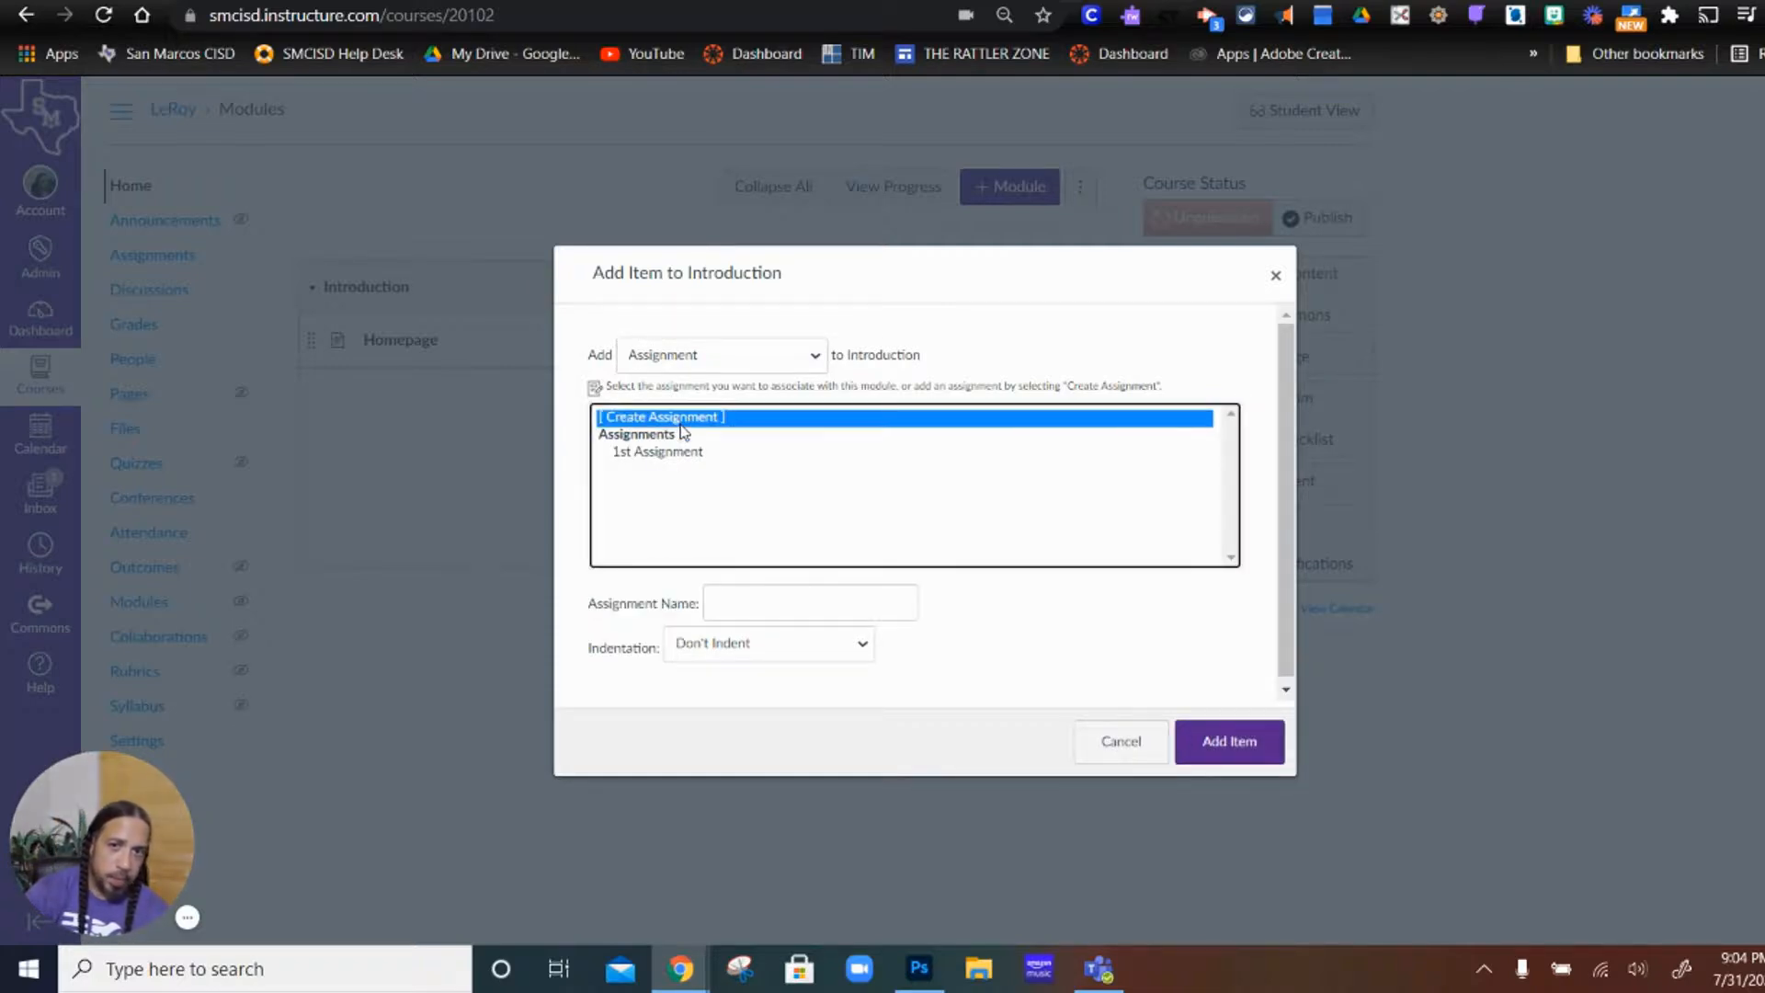
click(748, 603)
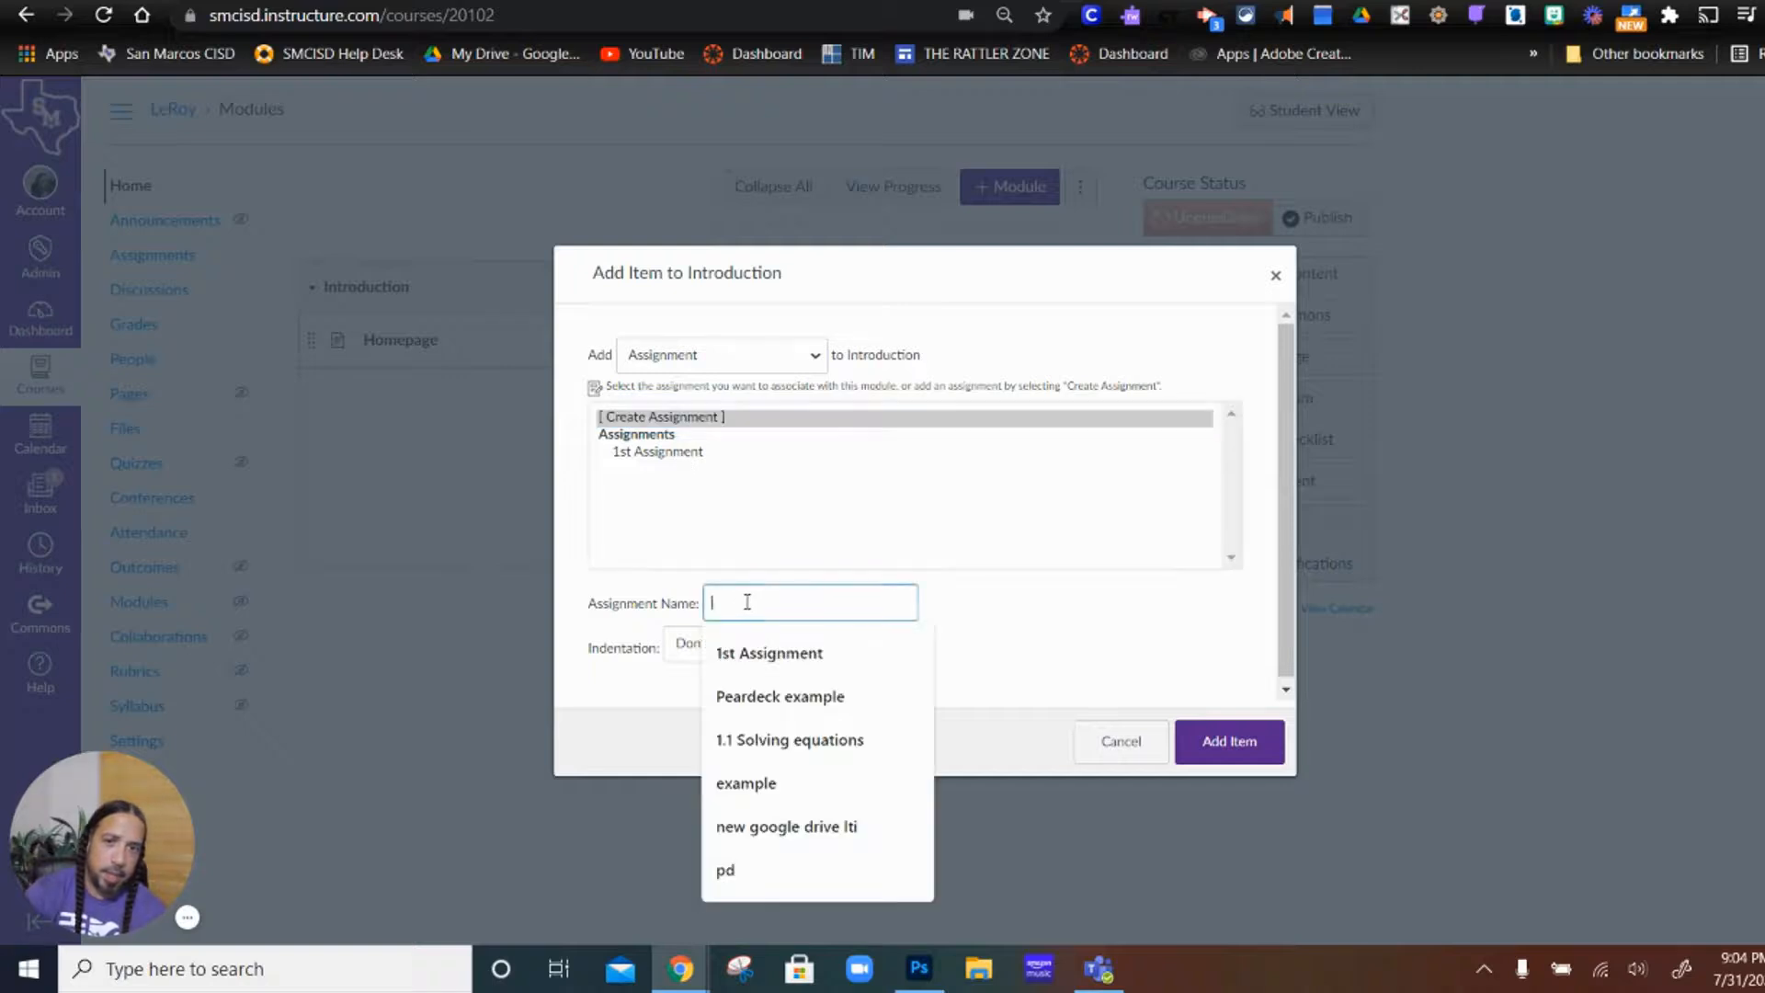
click(768, 653)
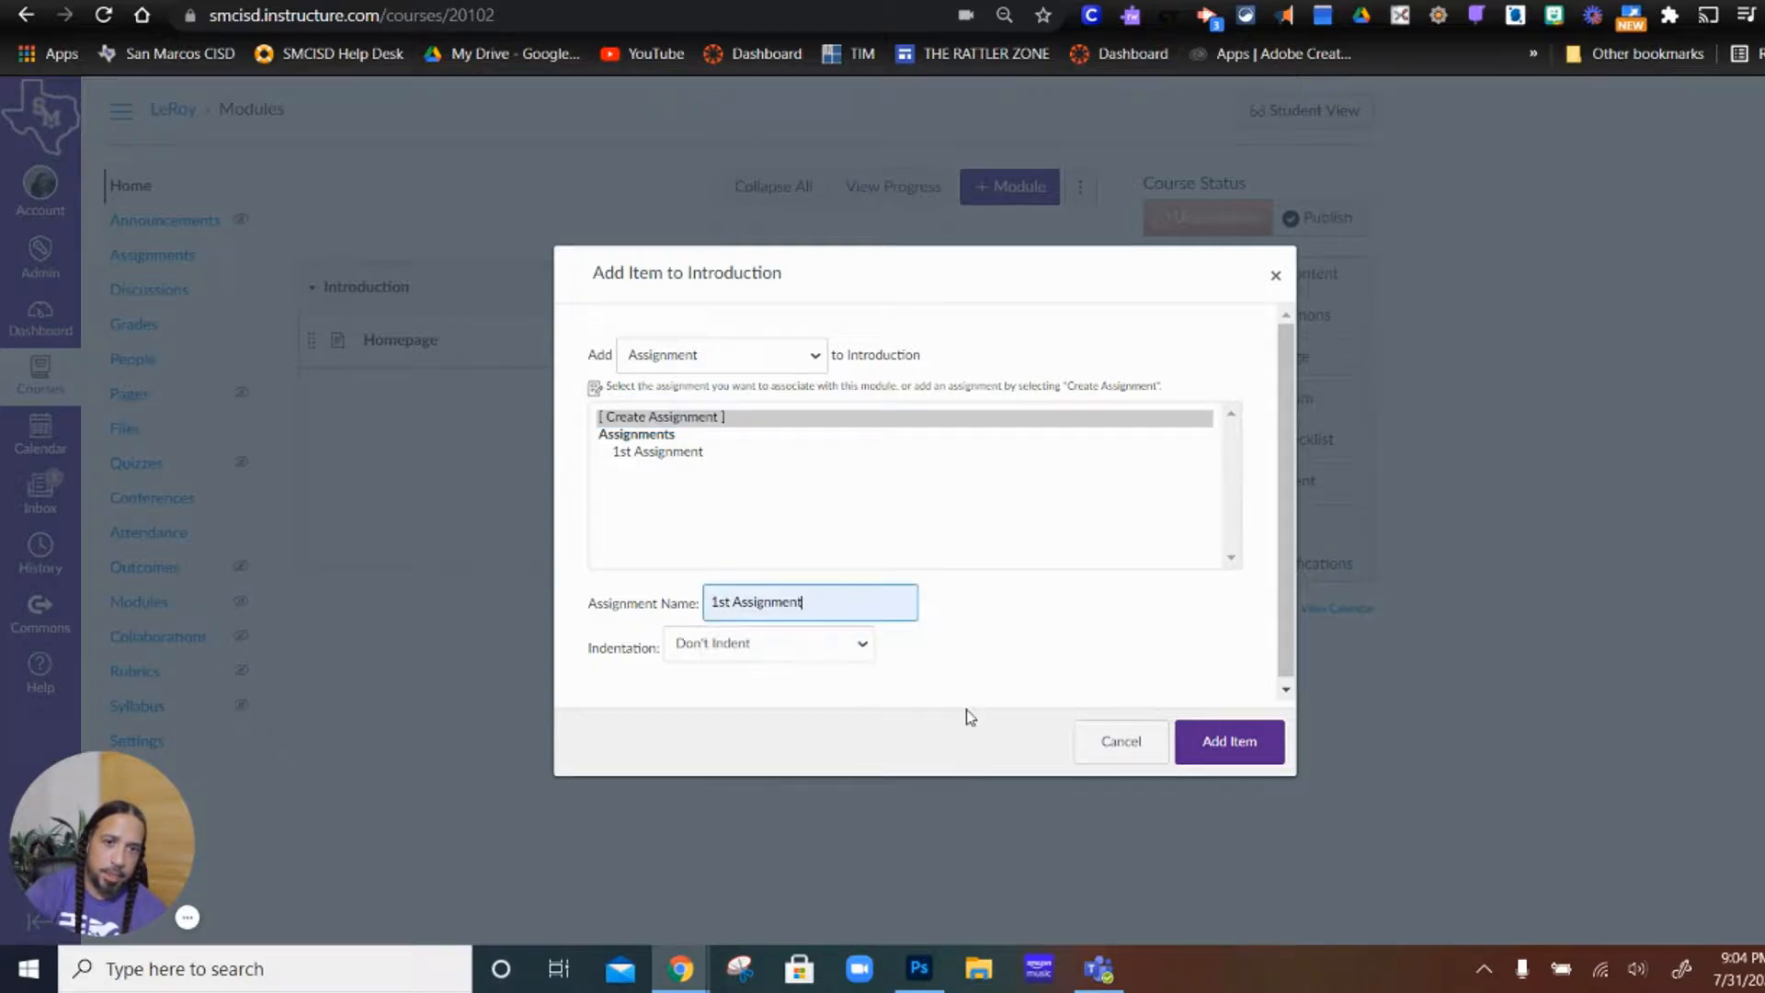
click(1207, 754)
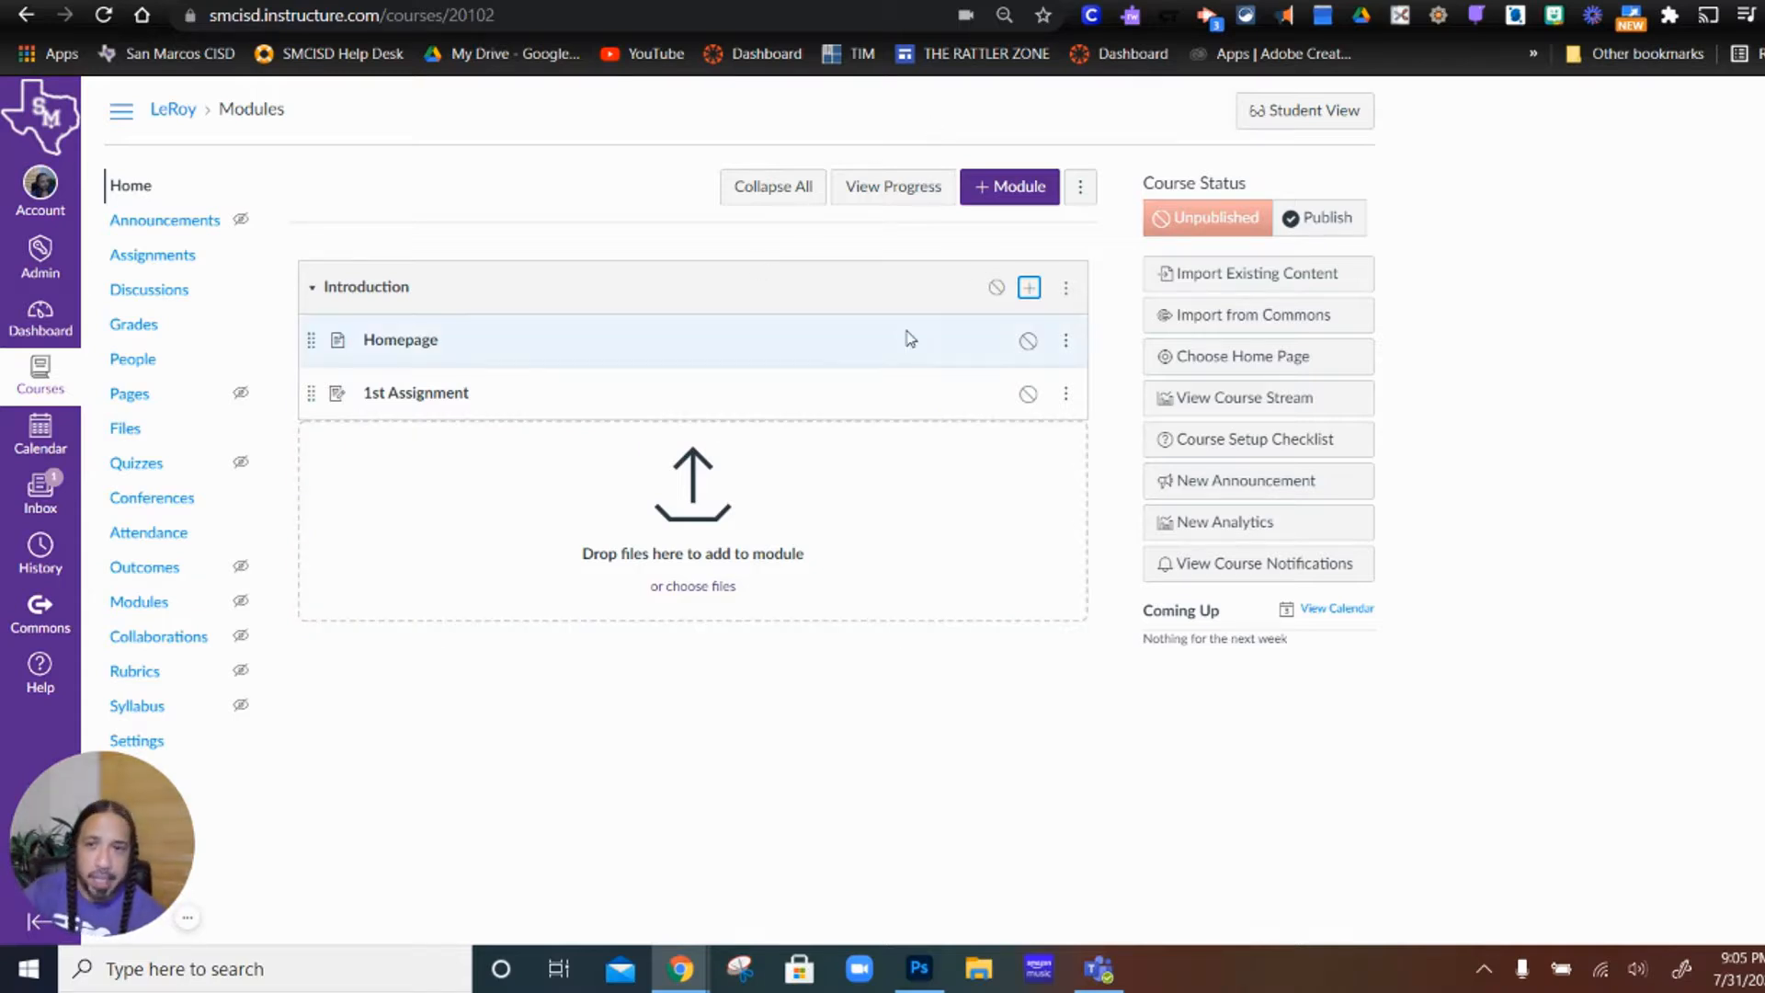
Step: Add the existing 1st Discussion topic to the Introduction module
click(1030, 288)
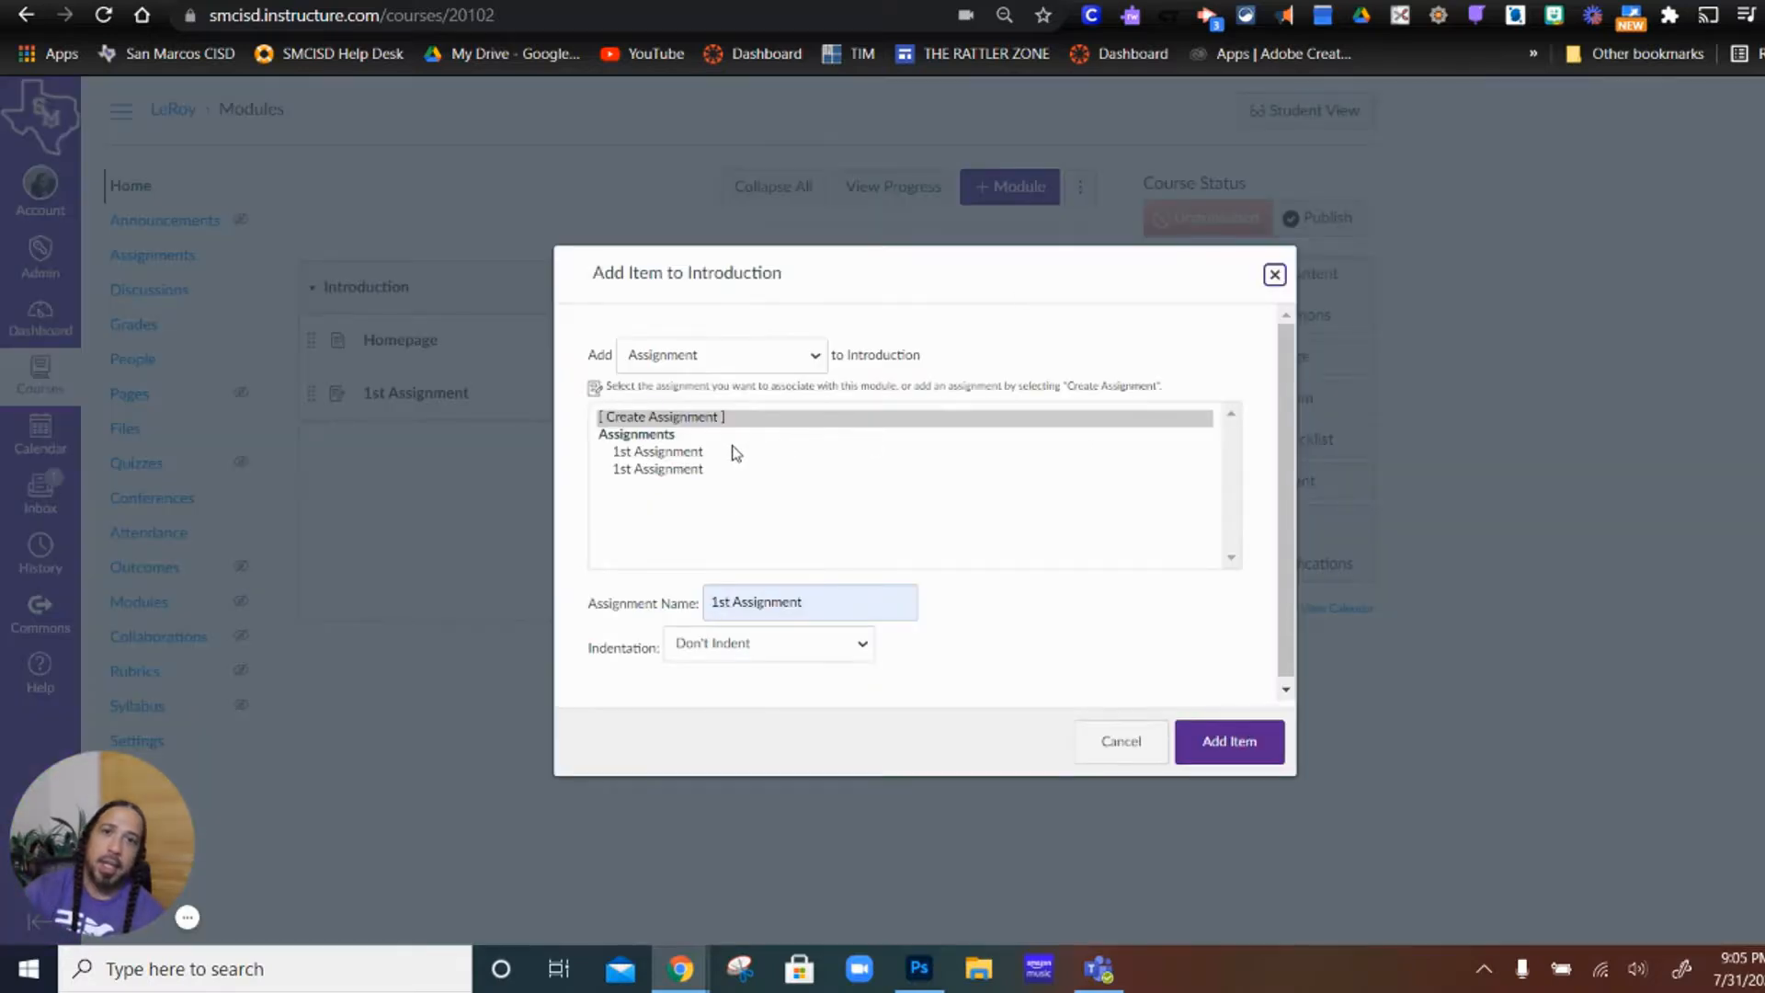
click(759, 361)
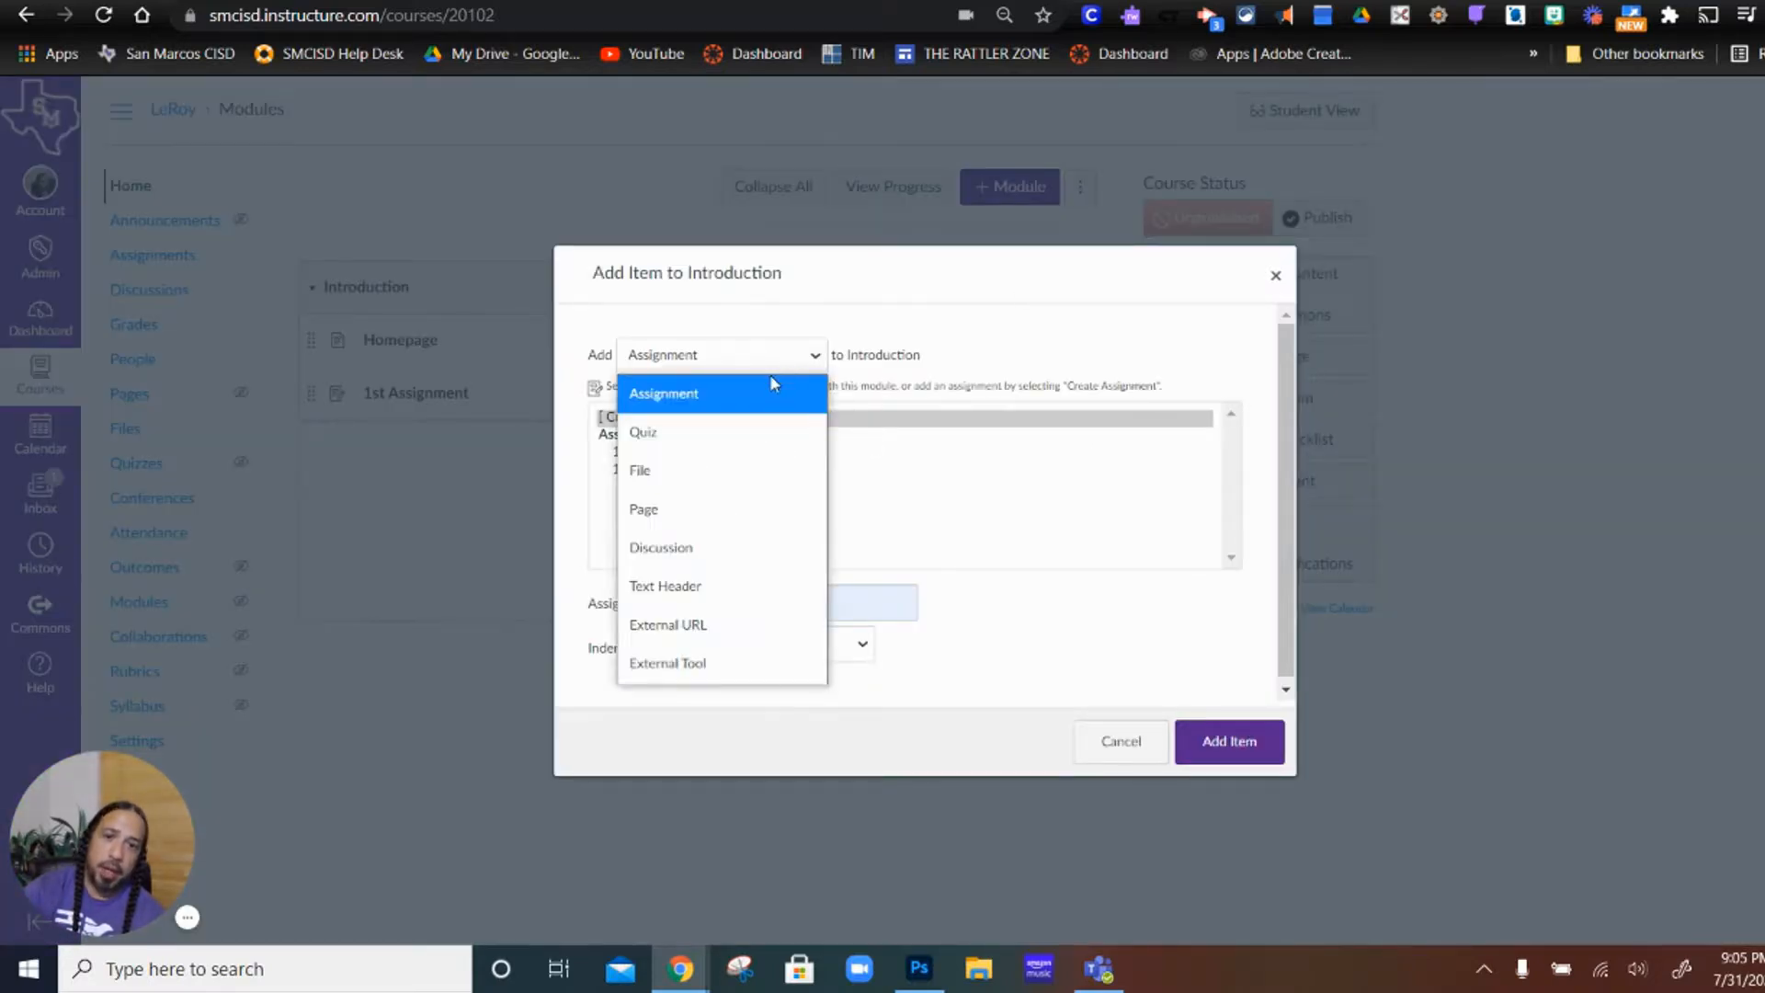
click(678, 557)
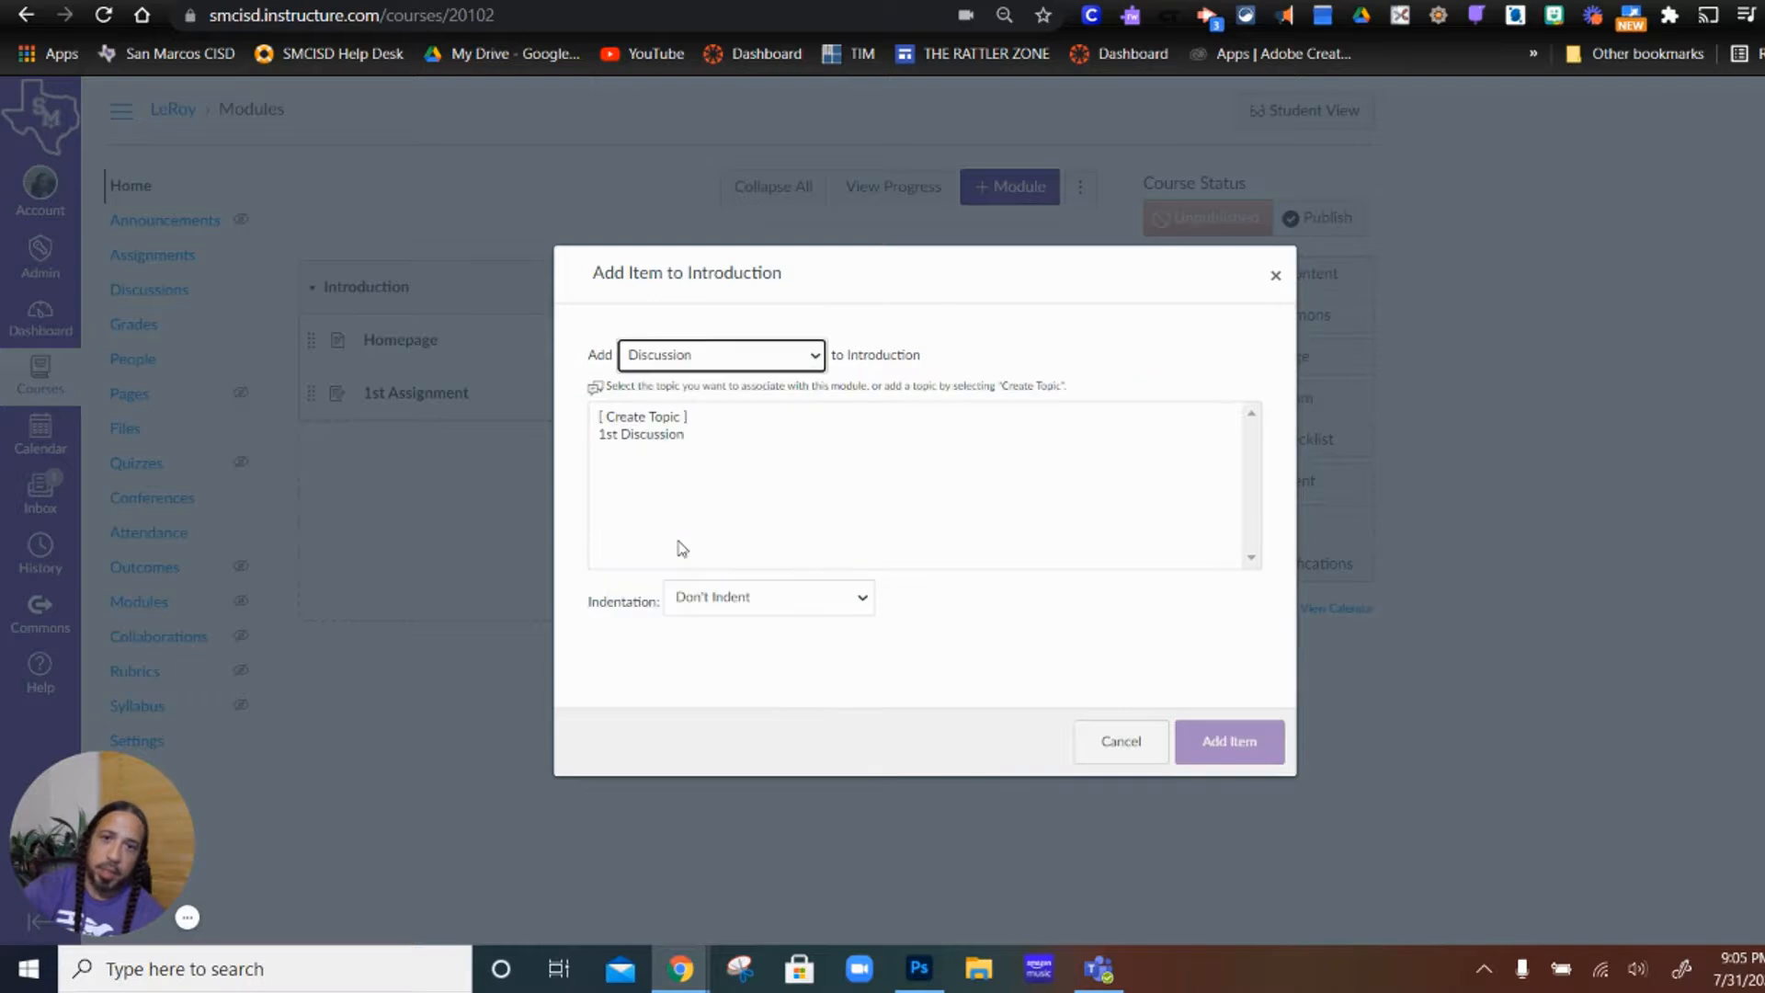
click(665, 435)
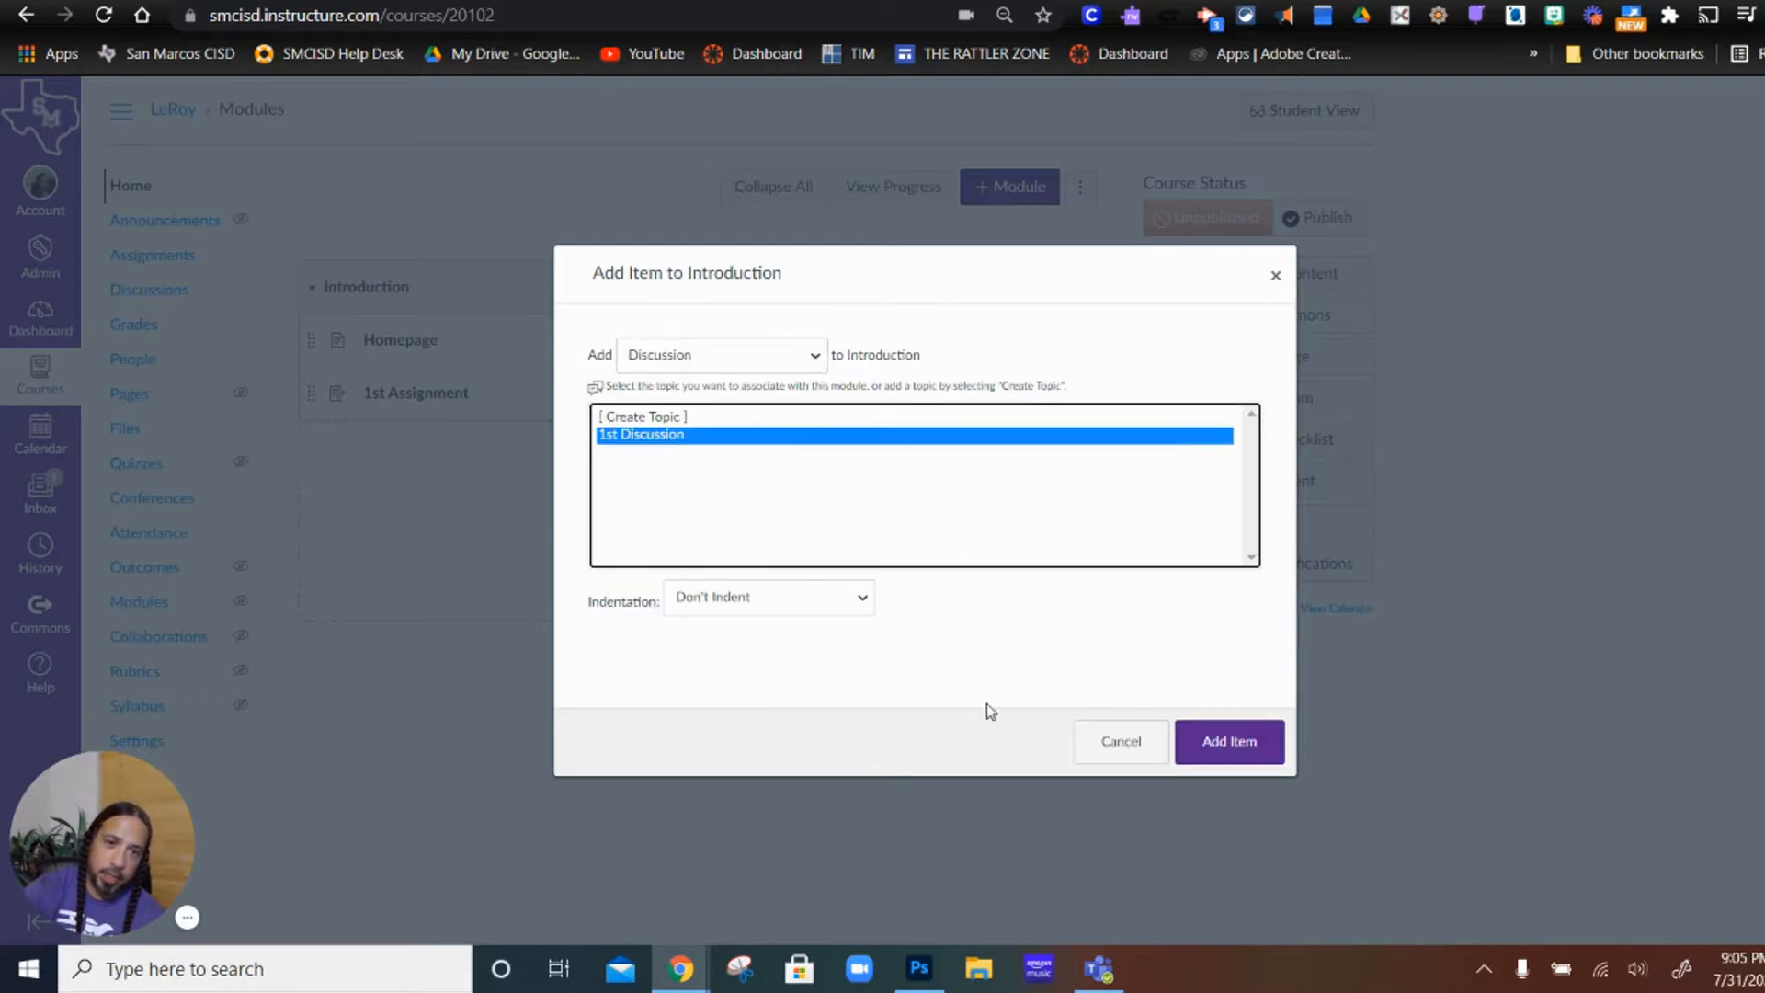
click(1237, 743)
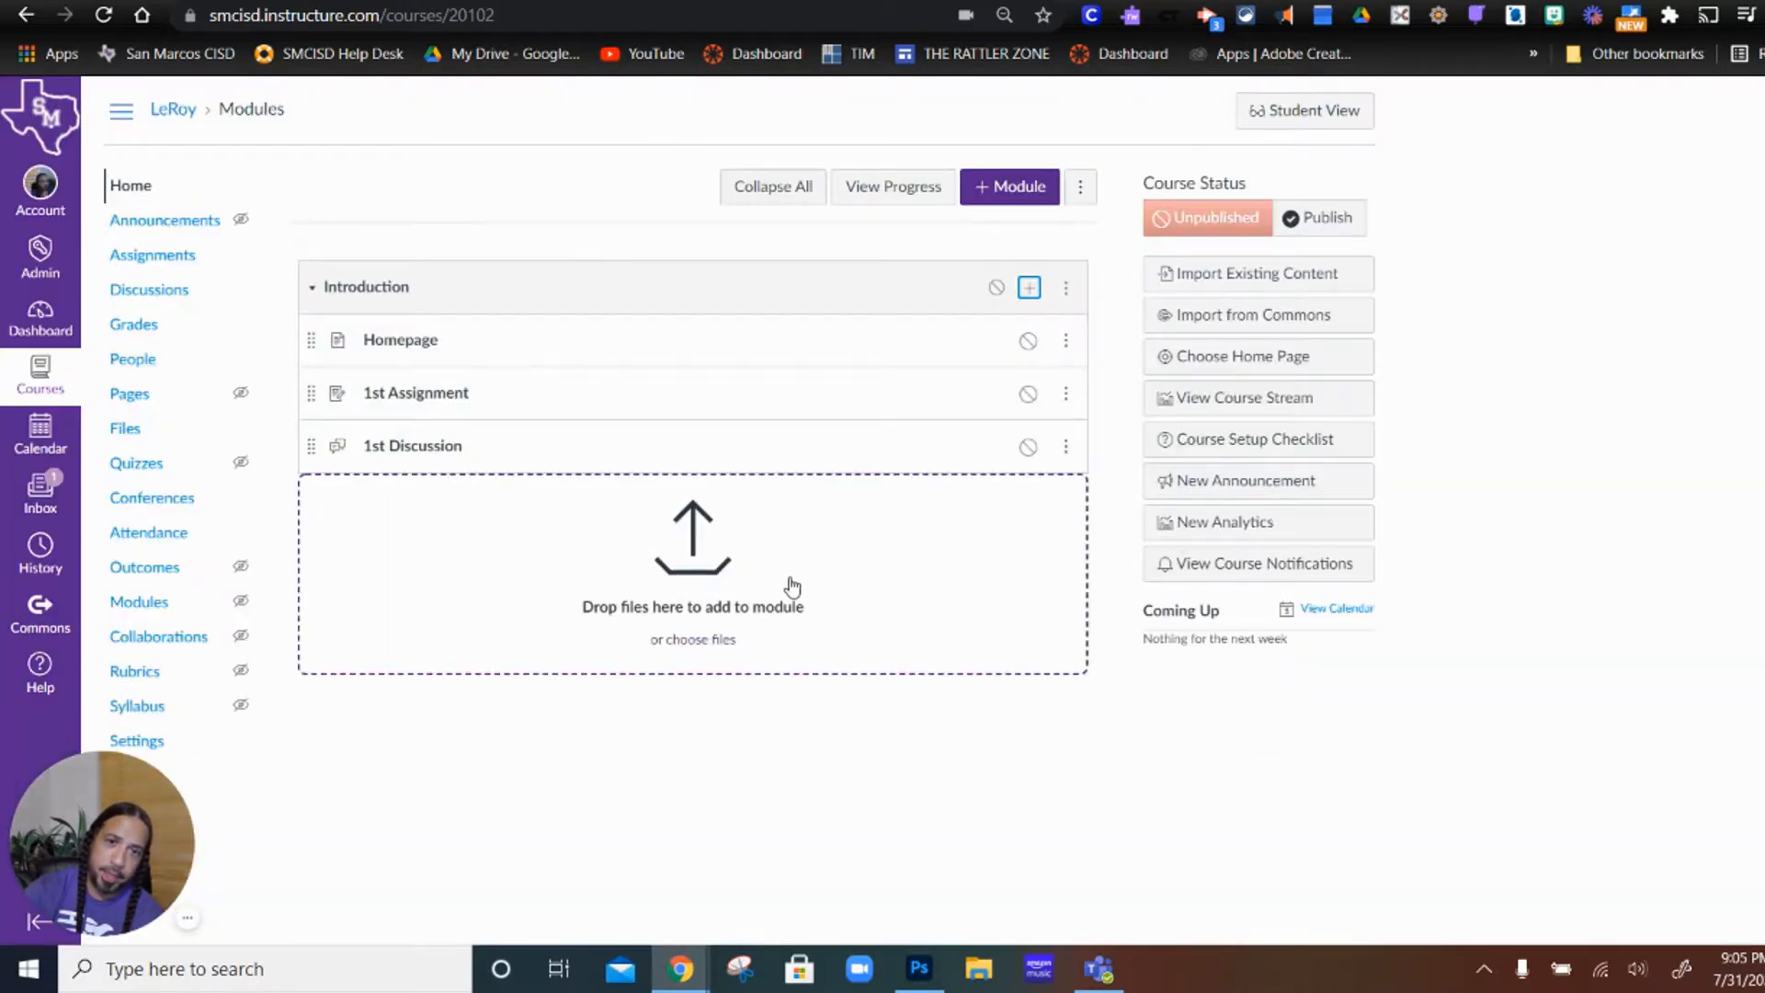